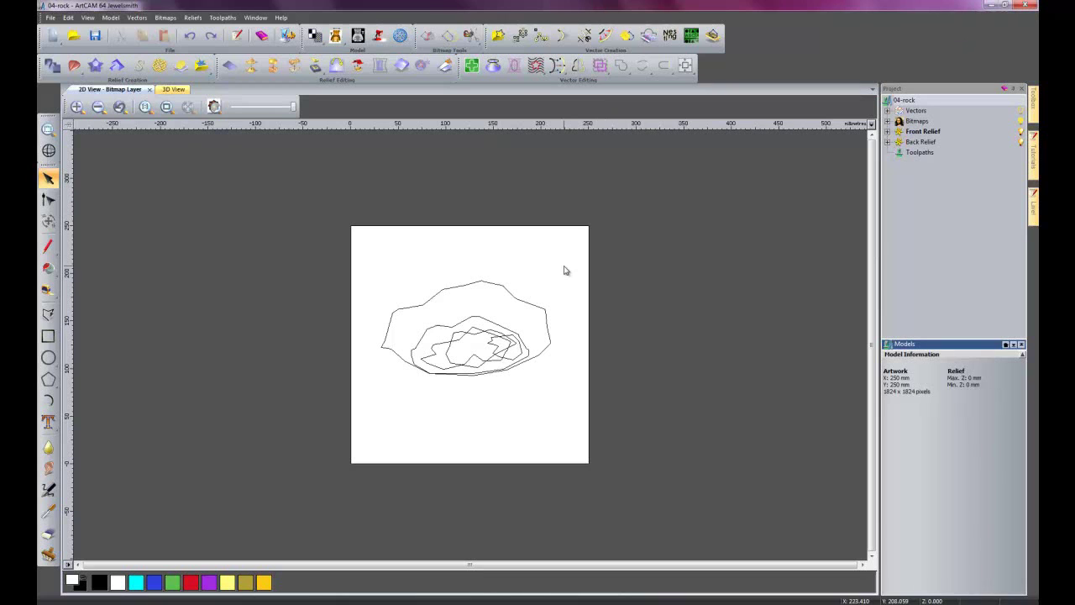
scroll(506, 320, "up", 2)
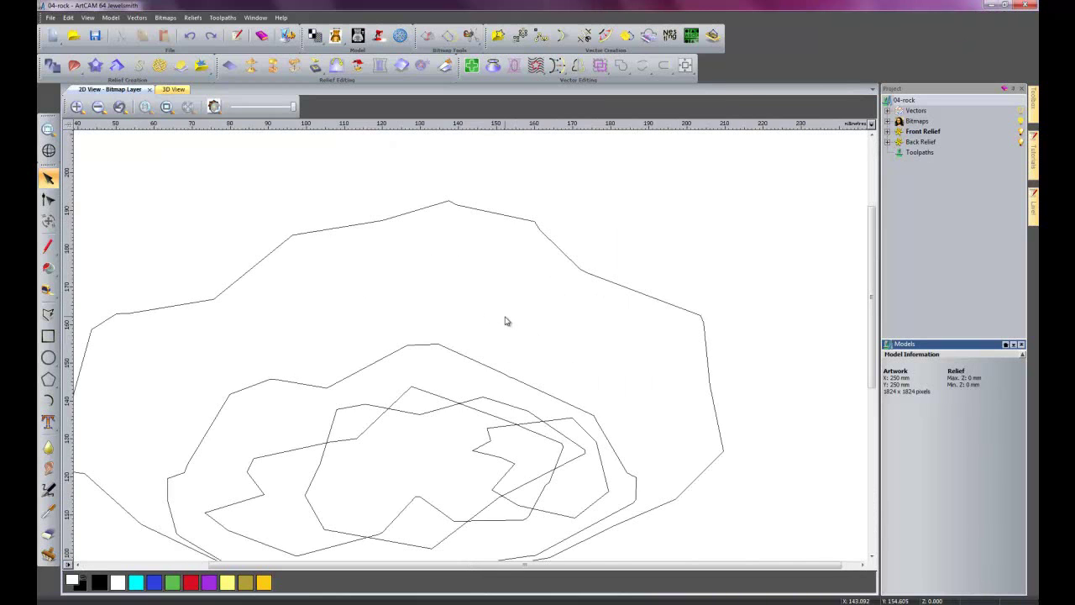
scroll(506, 321, "down", 2)
left_click(367, 295)
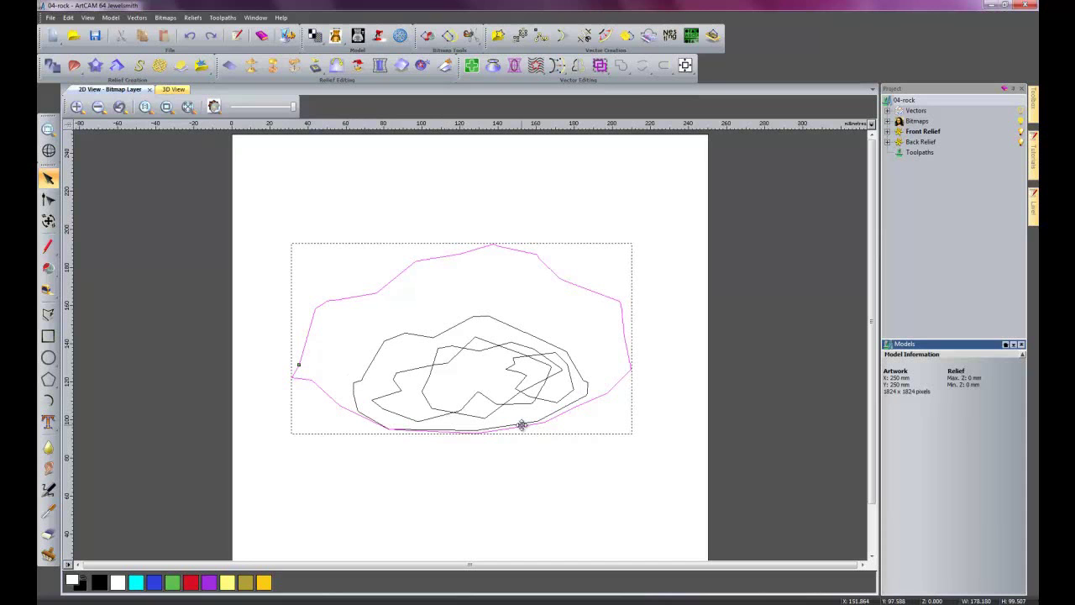
left_click(291, 225)
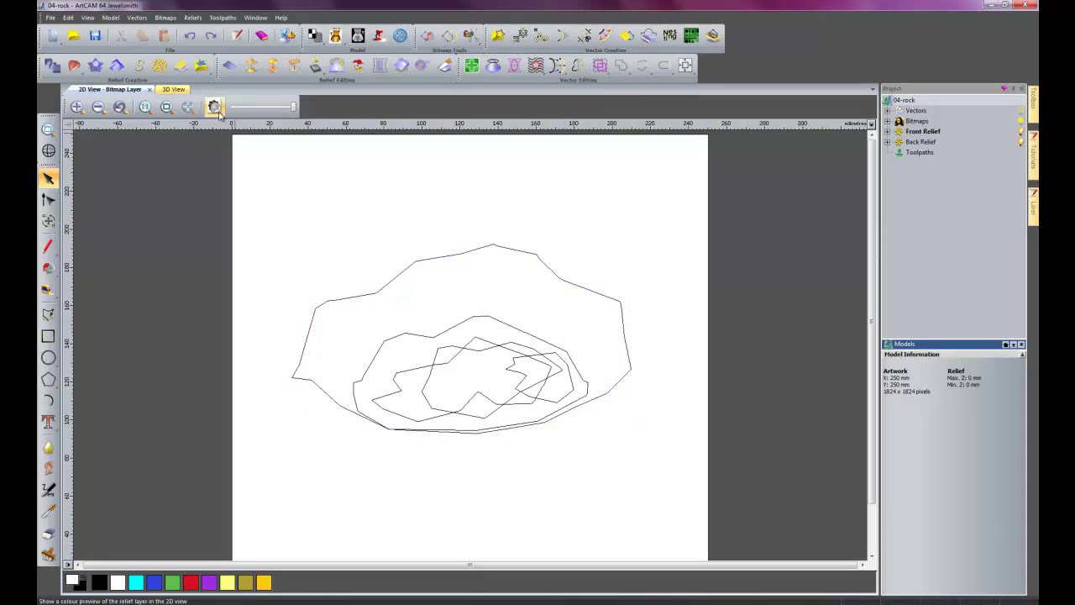
Step: Switch to the 3D view and display the vectors on the relief
left_click(172, 92)
scroll(514, 379, "up", 3)
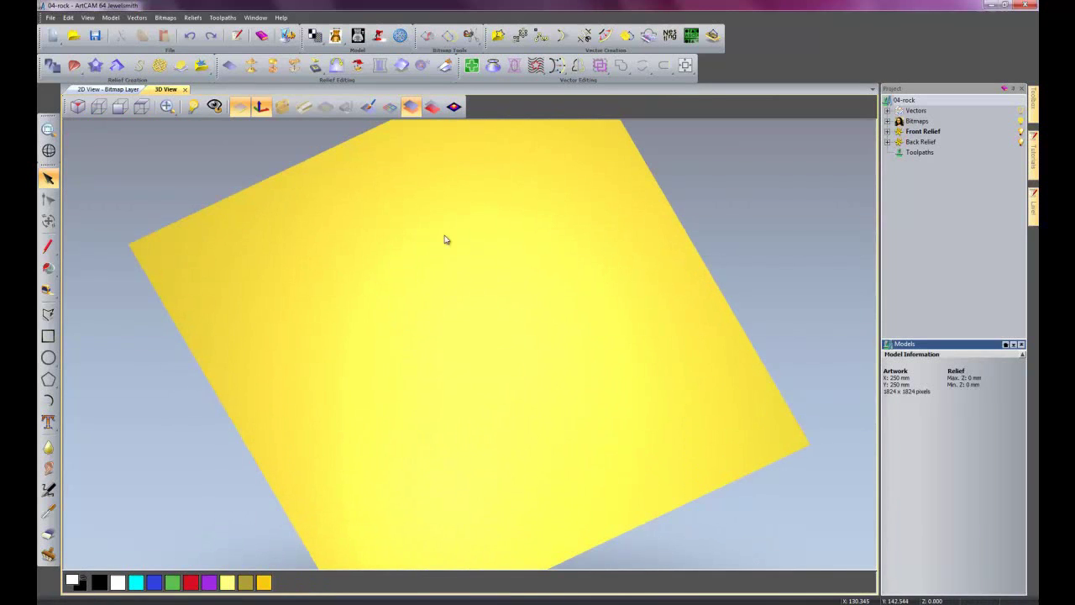
left_click(393, 110)
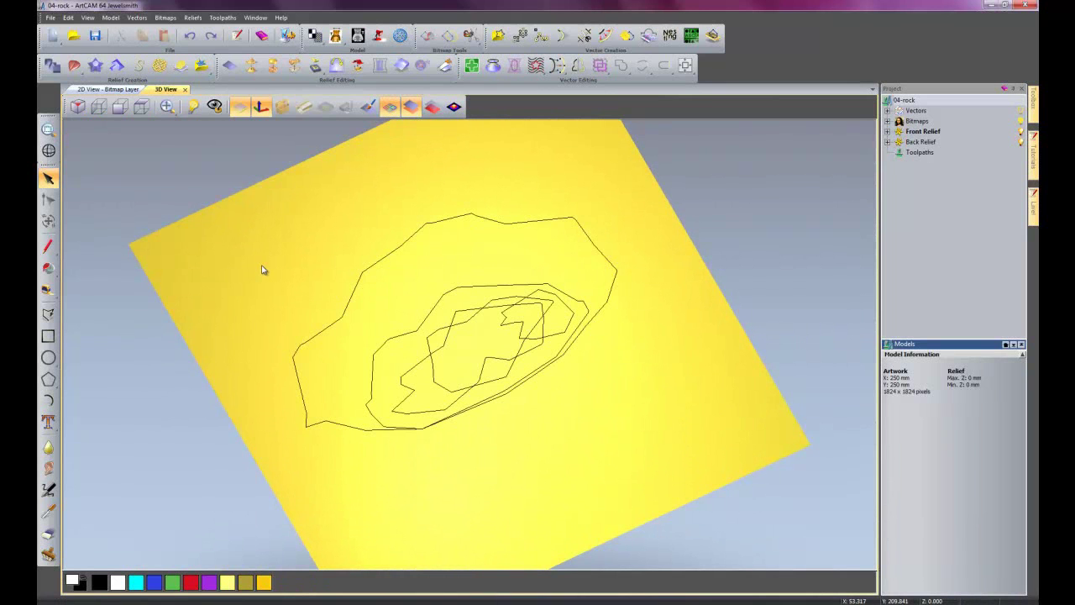
Step: Add angular shapes to the relief: 30° from the outermost outline and 25° from the elongated jagged inner vector, both with start height 0
double_click(376, 269)
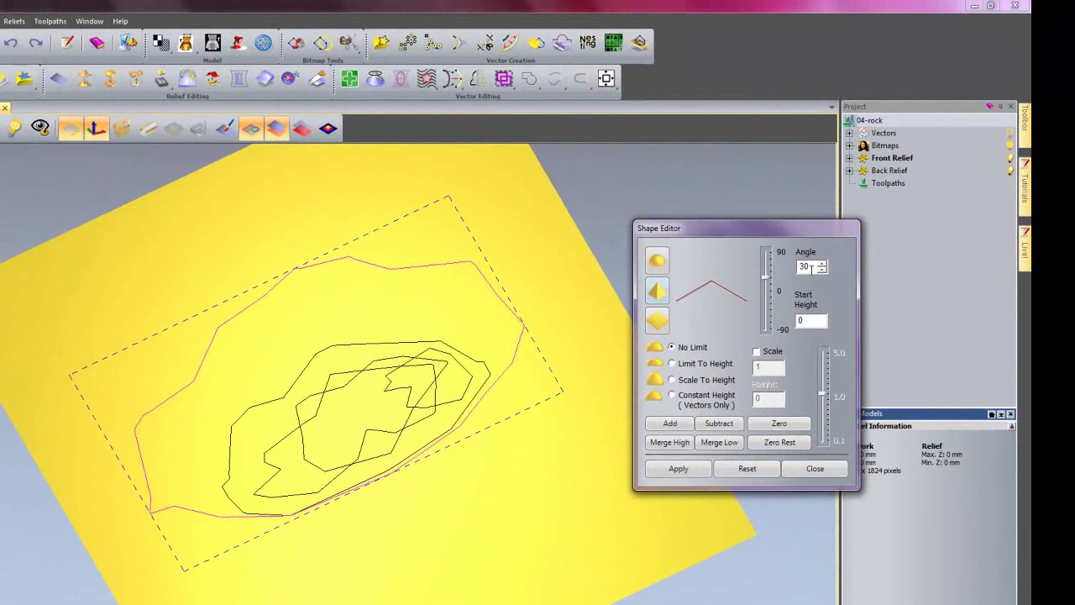
left_click(677, 425)
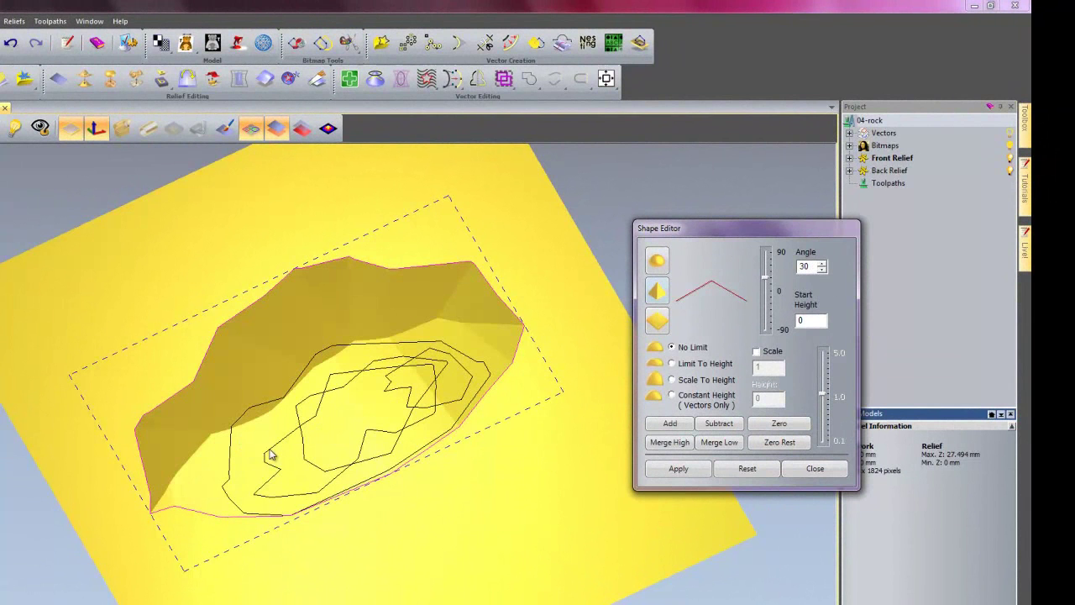
left_click(254, 411)
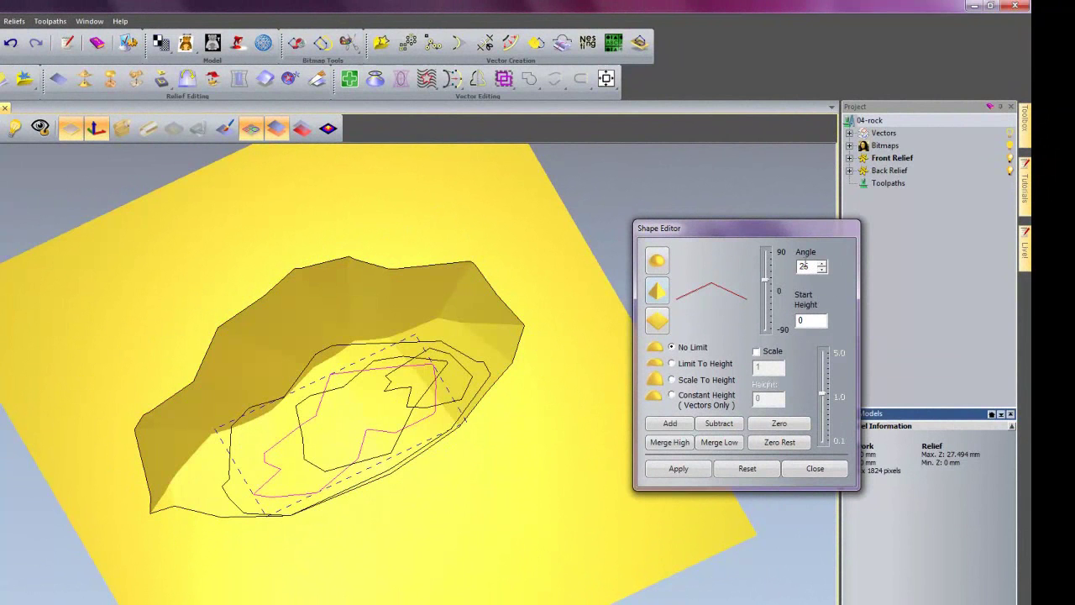
left_click(672, 423)
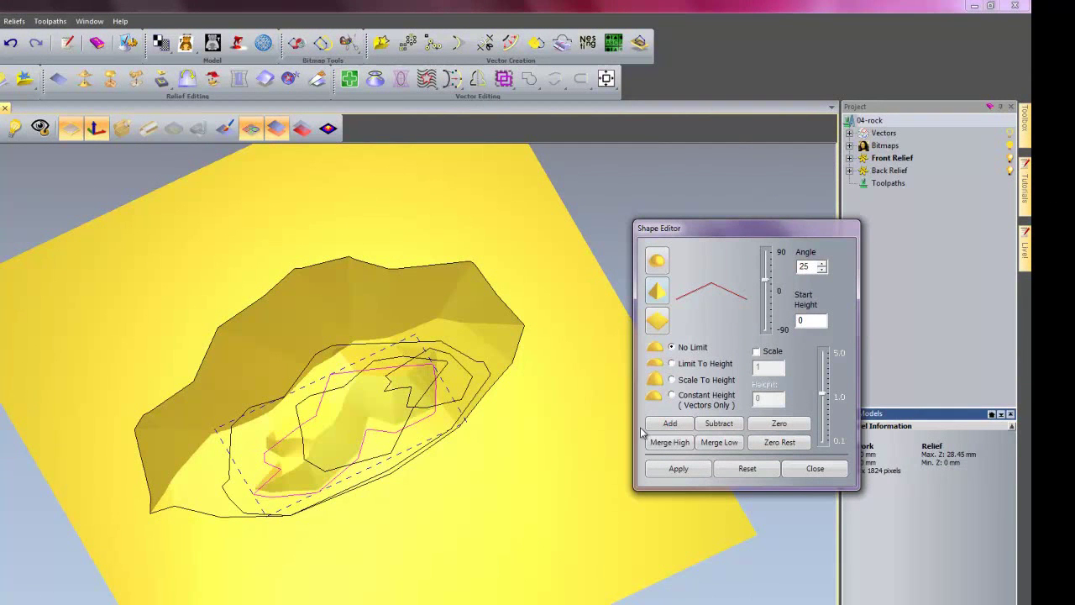
left_click(385, 529)
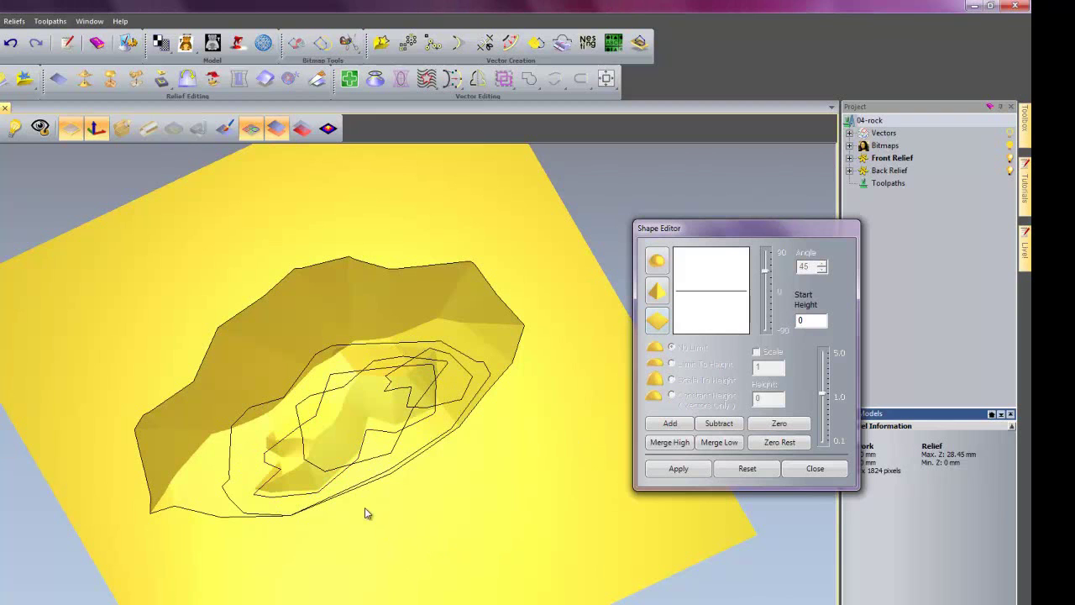
Step: Add a -30° angular shape from the central inner vector and a 20° one from the small notched vector, both with start height 0
left_click(311, 467)
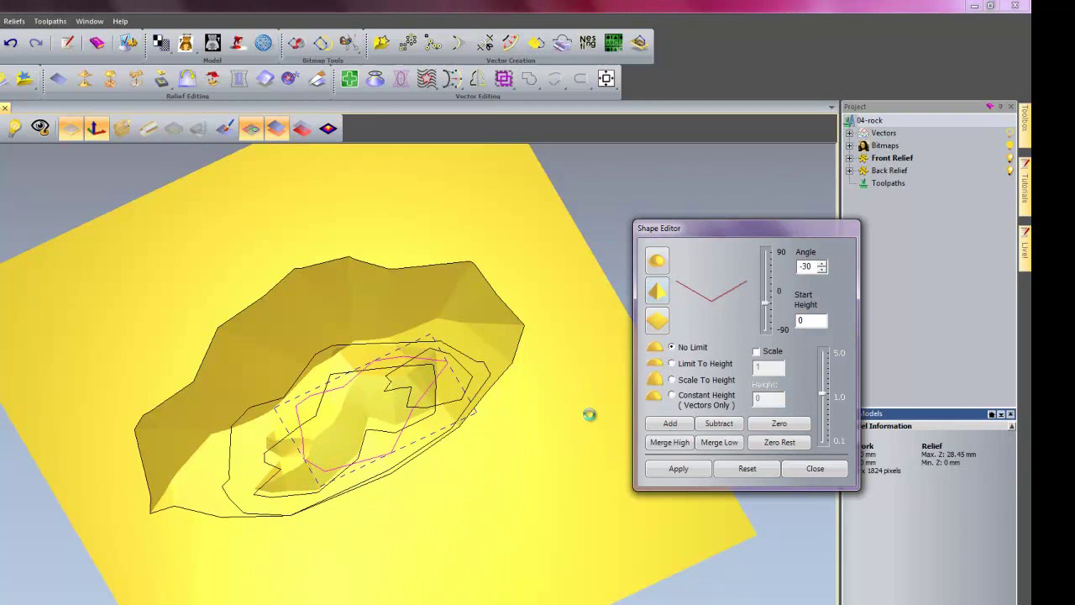
left_click(470, 382)
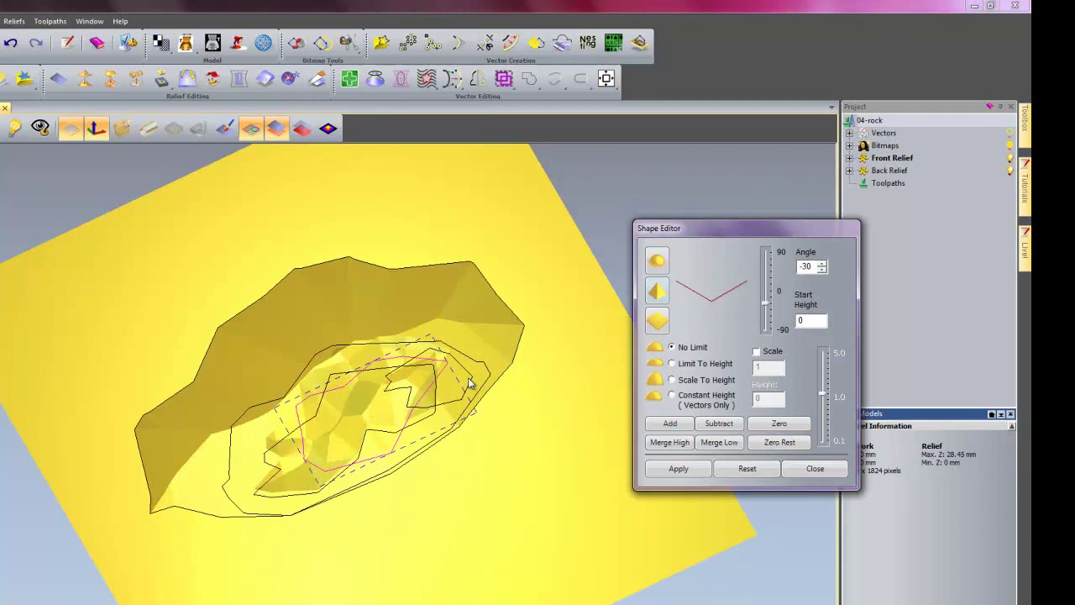
left_click(470, 373)
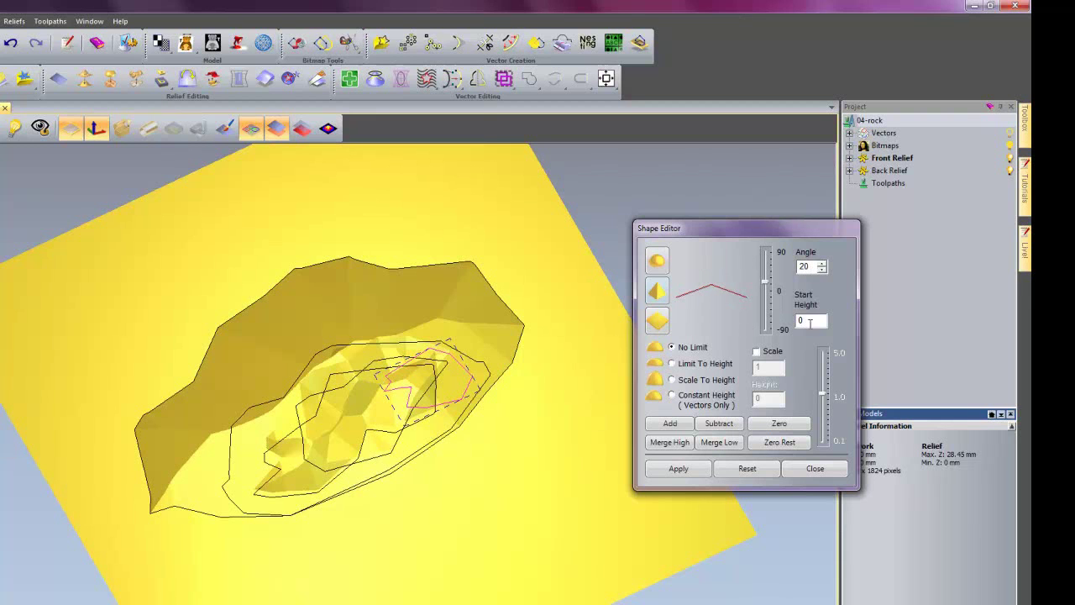
left_click(681, 426)
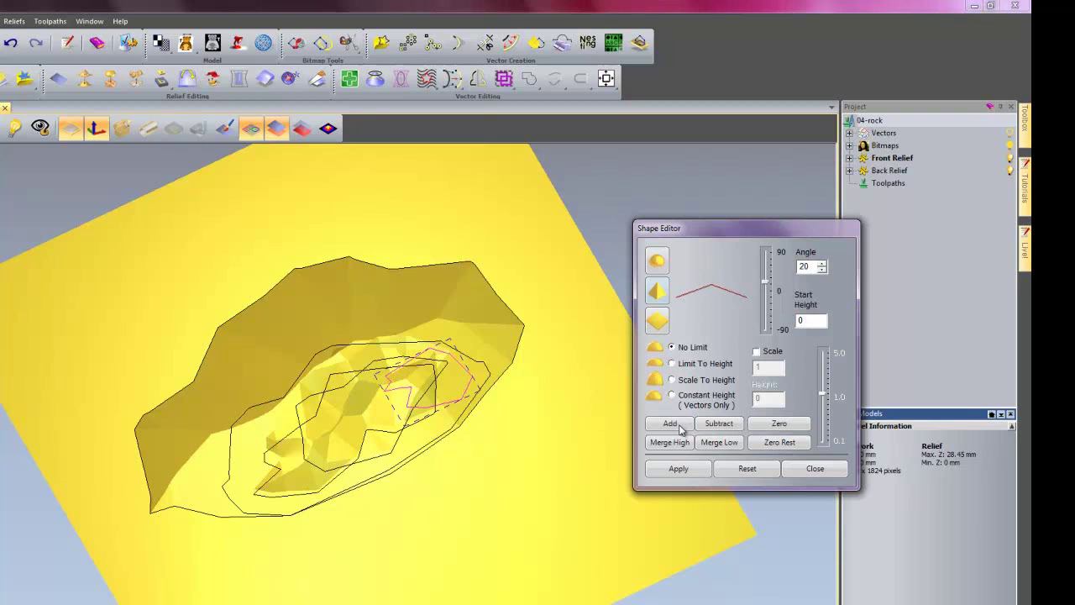
left_click(408, 506)
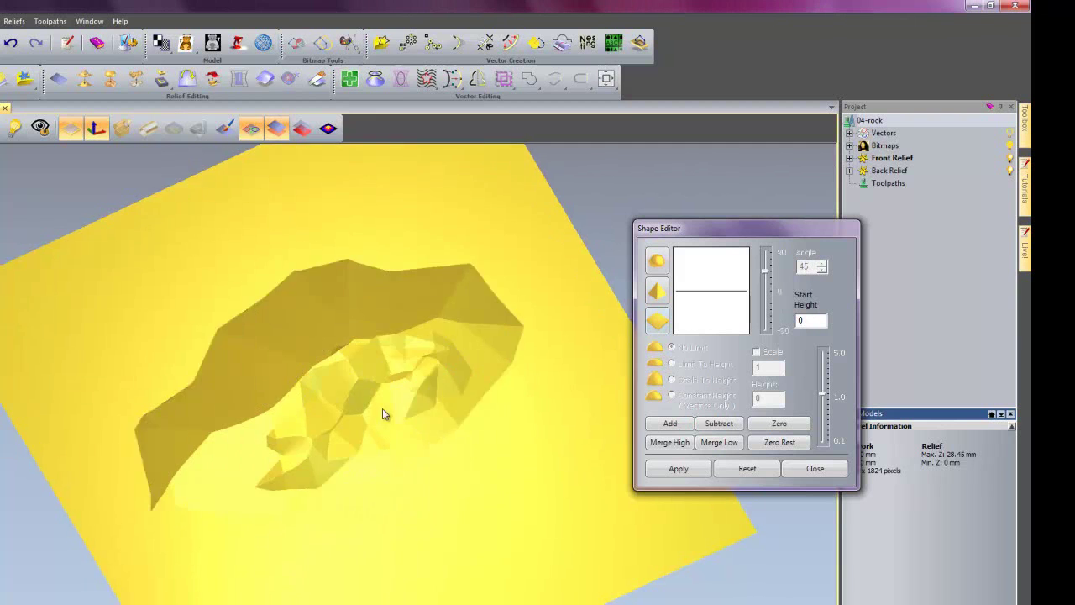
left_click_drag(384, 412, 381, 561)
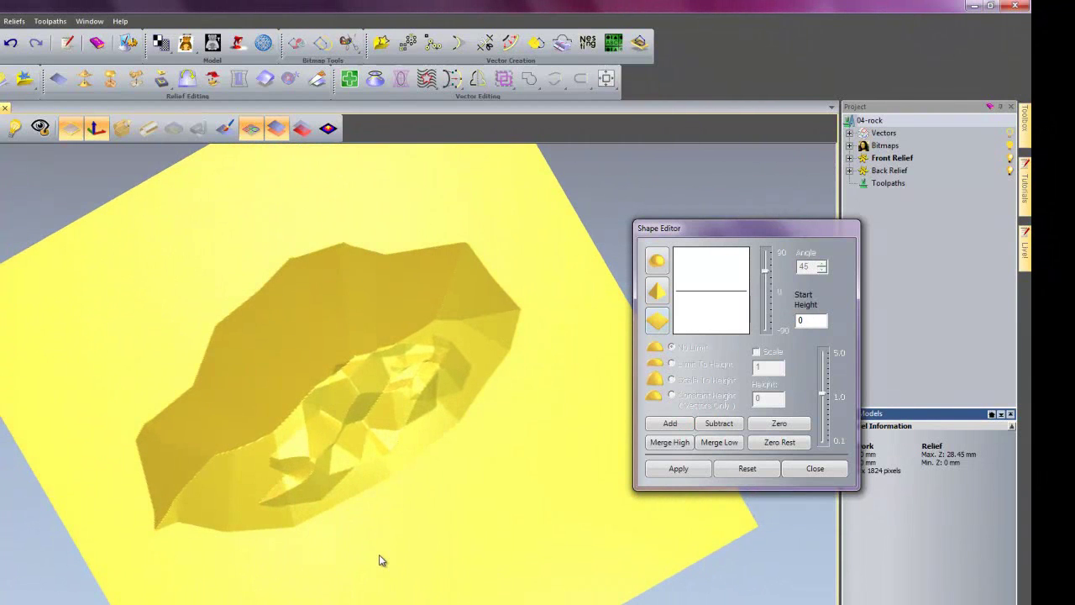
Step: Zero the rest of the relief outside the middle outline that encloses the three inner vectors, and close the Shape Editor
left_click(273, 407)
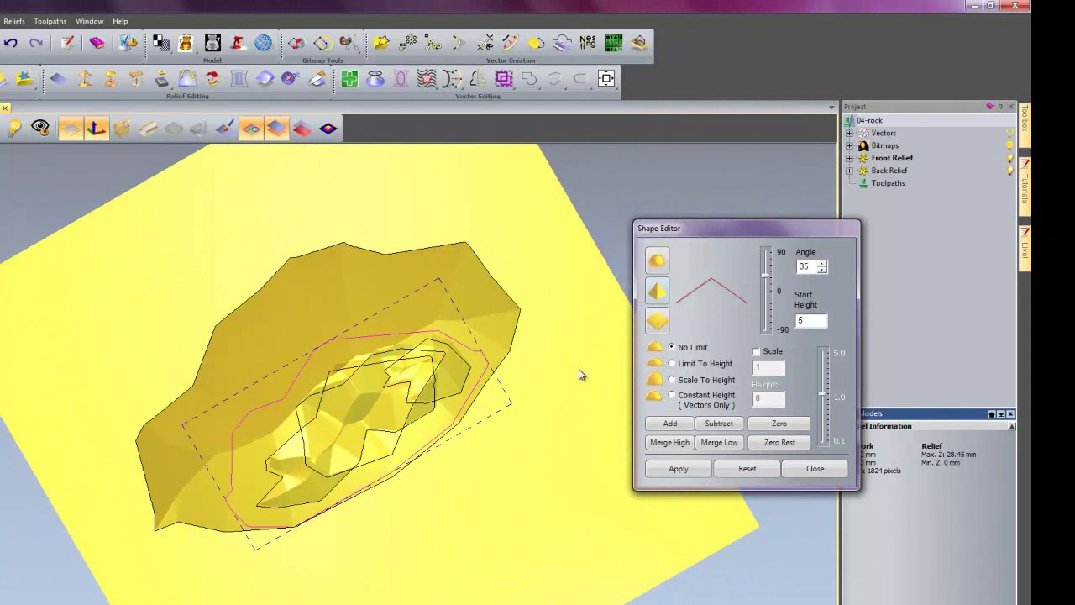
left_click(780, 443)
left_click(823, 477)
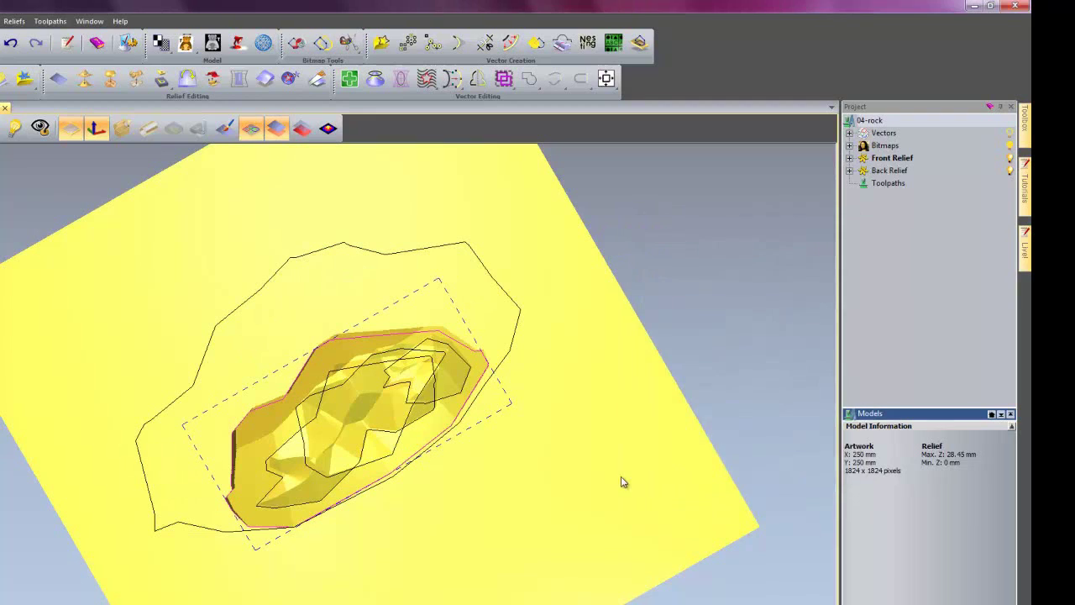
Step: Apply a radial relief fade at 100% strength within the middle outline, centred at about X 81, Y 118
mouse_move(574, 313)
left_mouse_down()
mouse_move(619, 193)
mouse_move(496, 233)
mouse_move(667, 353)
mouse_move(731, 372)
mouse_move(338, 463)
mouse_move(542, 367)
mouse_move(498, 362)
mouse_move(470, 373)
left_mouse_up()
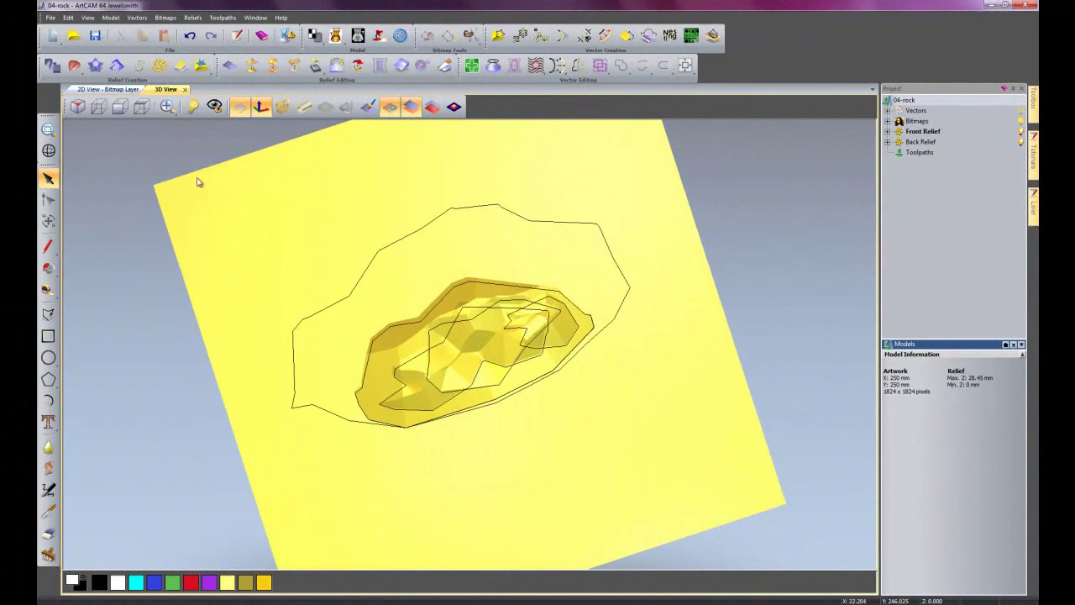
left_click(143, 107)
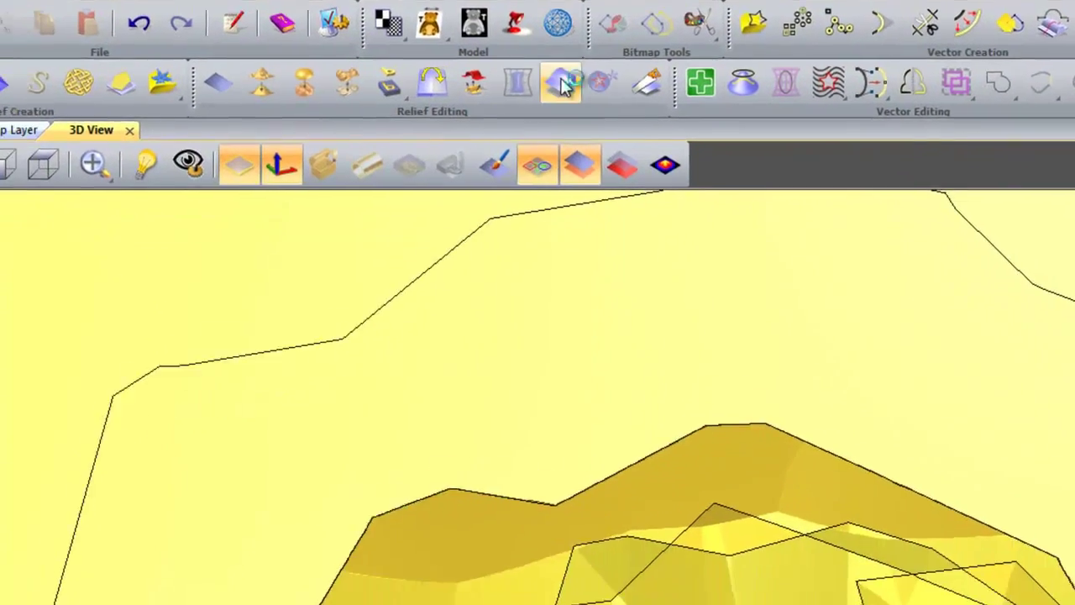
left_click(470, 208)
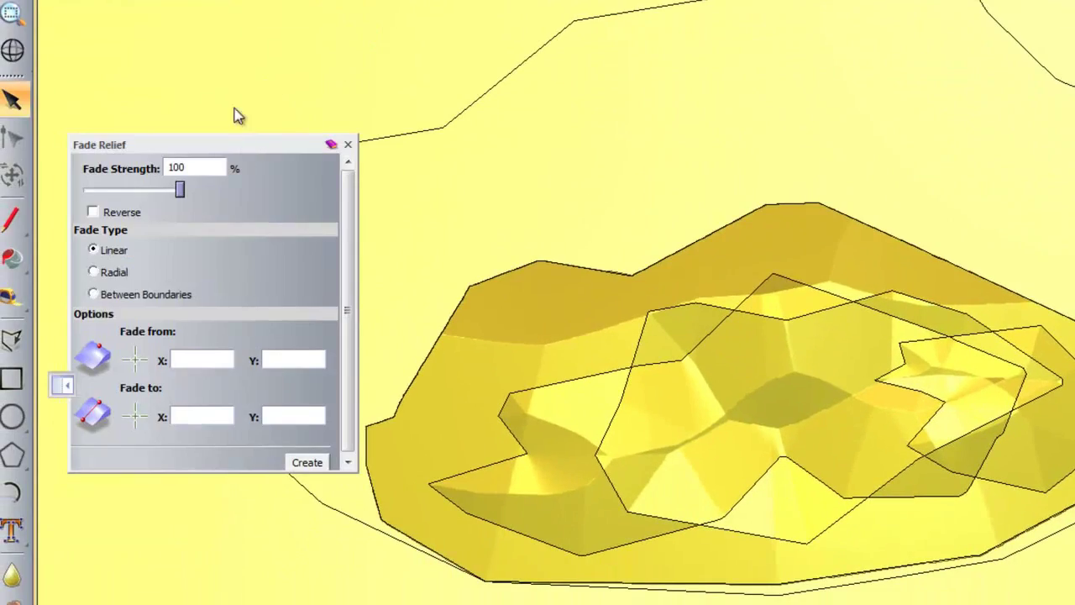
left_click_drag(242, 144, 234, 52)
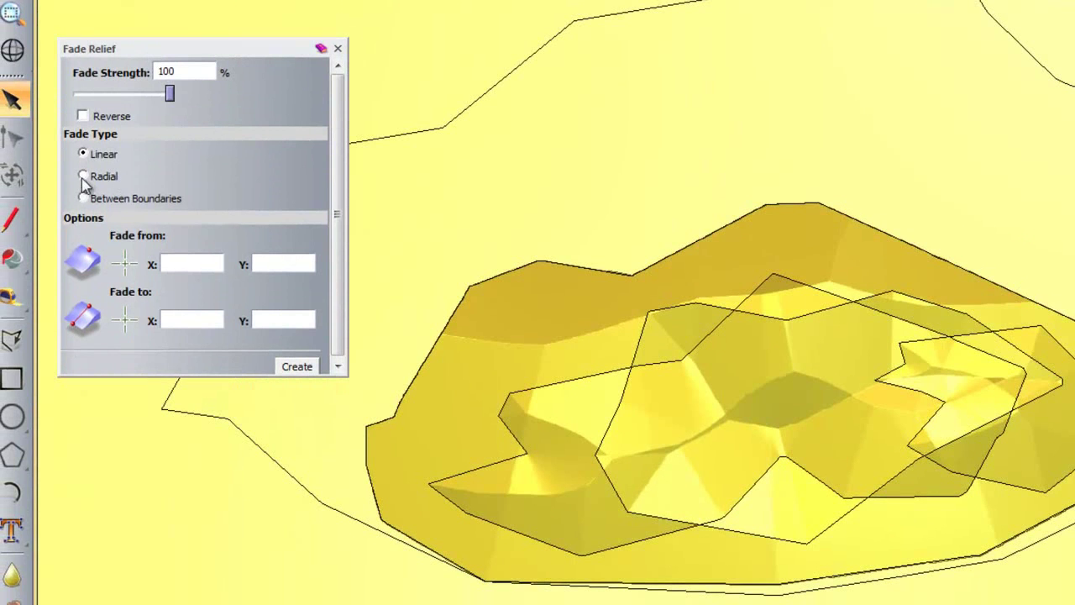
left_click(84, 177)
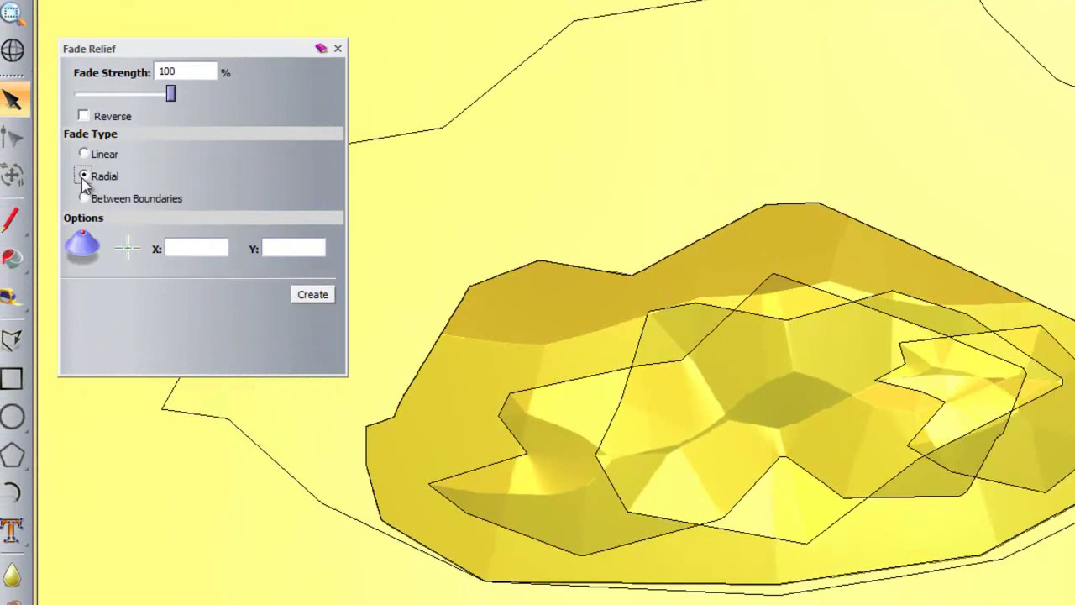
left_click(126, 251)
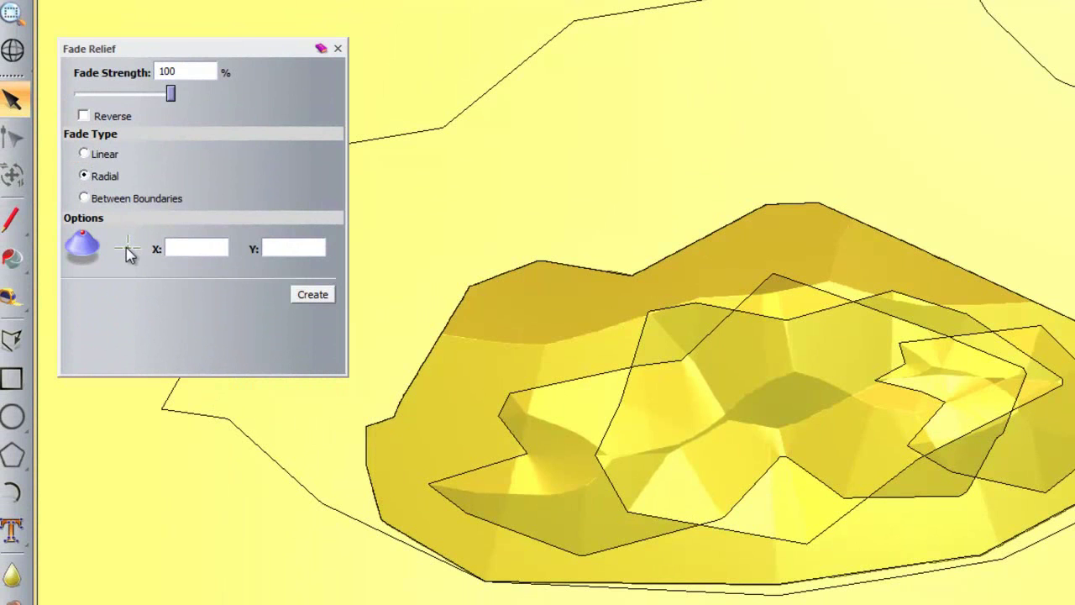
left_click(481, 438)
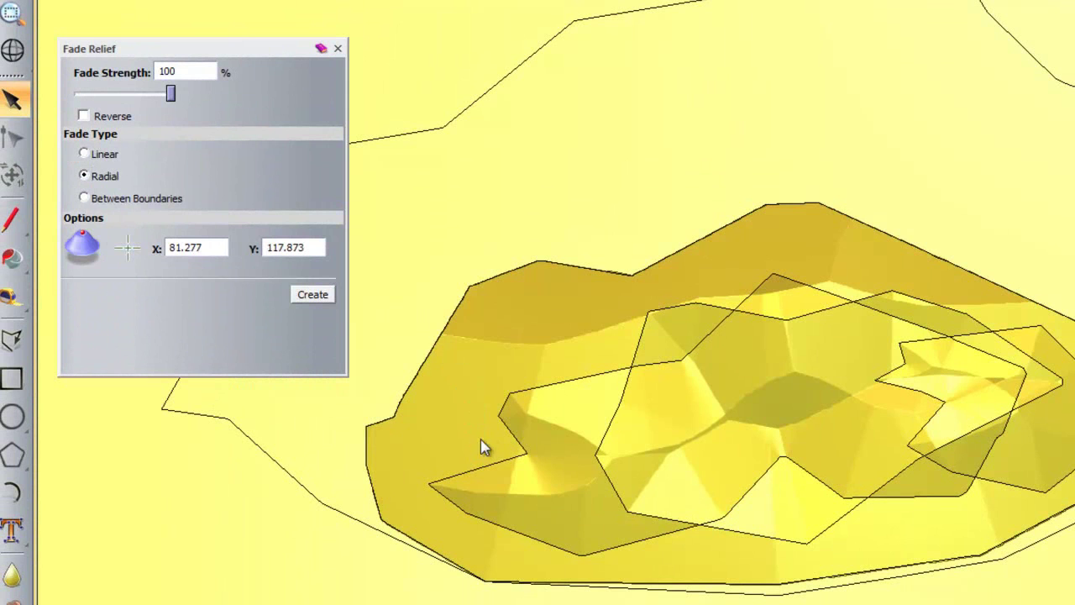
left_click(436, 355)
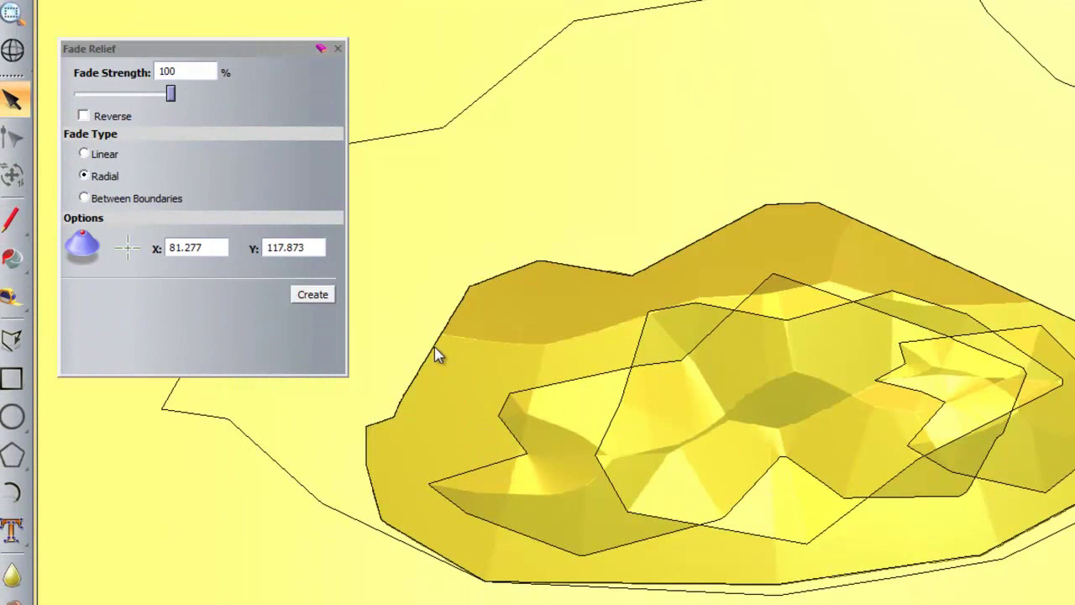
left_click(309, 296)
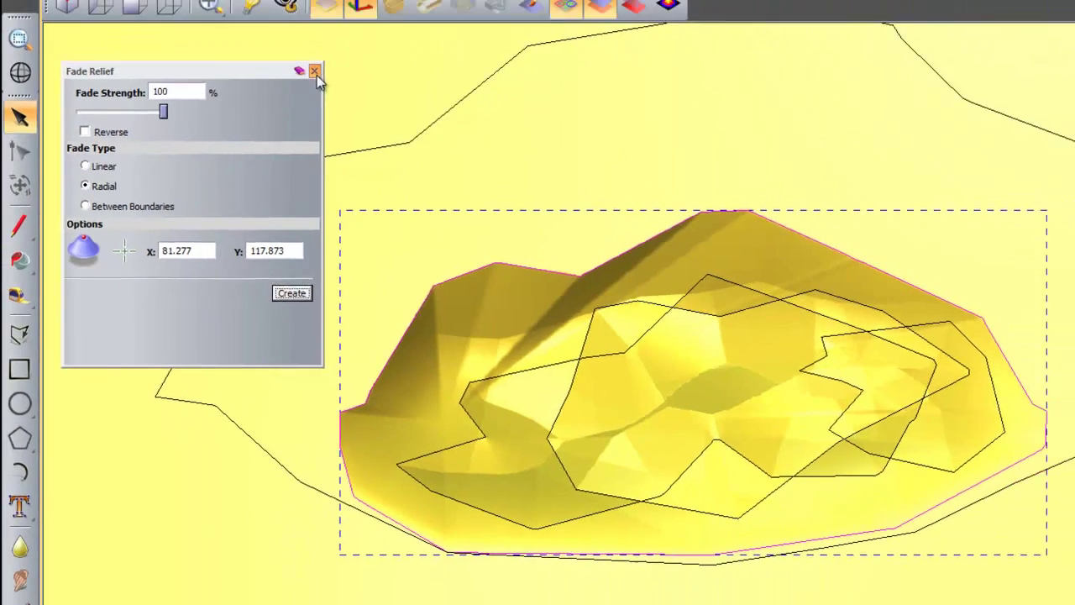
left_click(337, 48)
Step: Turn off the vector display on the 3D relief and hide all vectors in the project
key("F3")
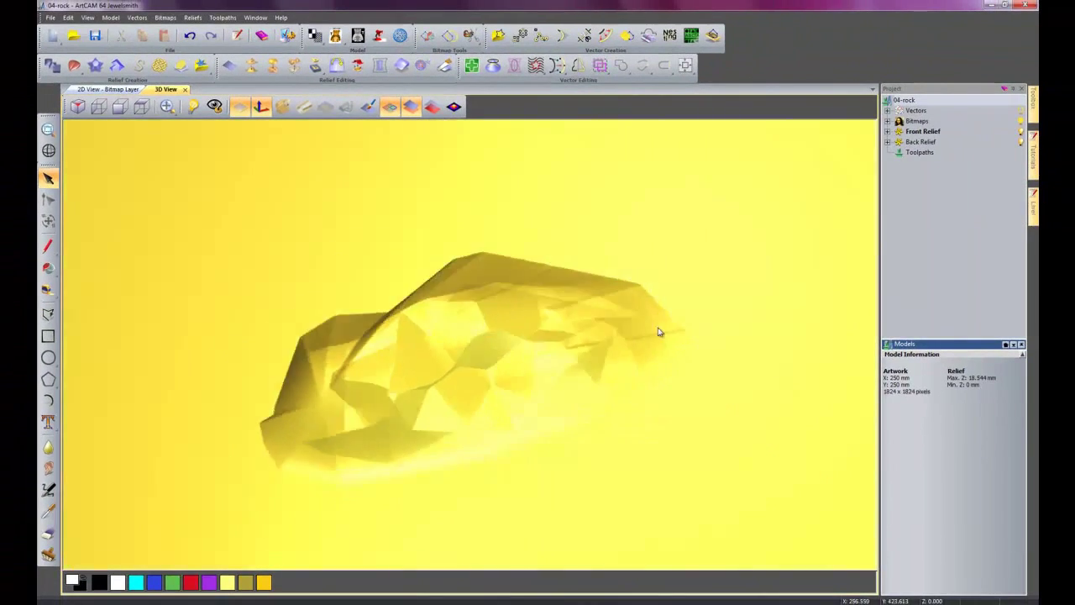
mouse_move(658, 331)
left_mouse_down()
mouse_move(660, 291)
mouse_move(479, 403)
mouse_move(820, 401)
mouse_move(715, 428)
mouse_move(386, 427)
left_mouse_up()
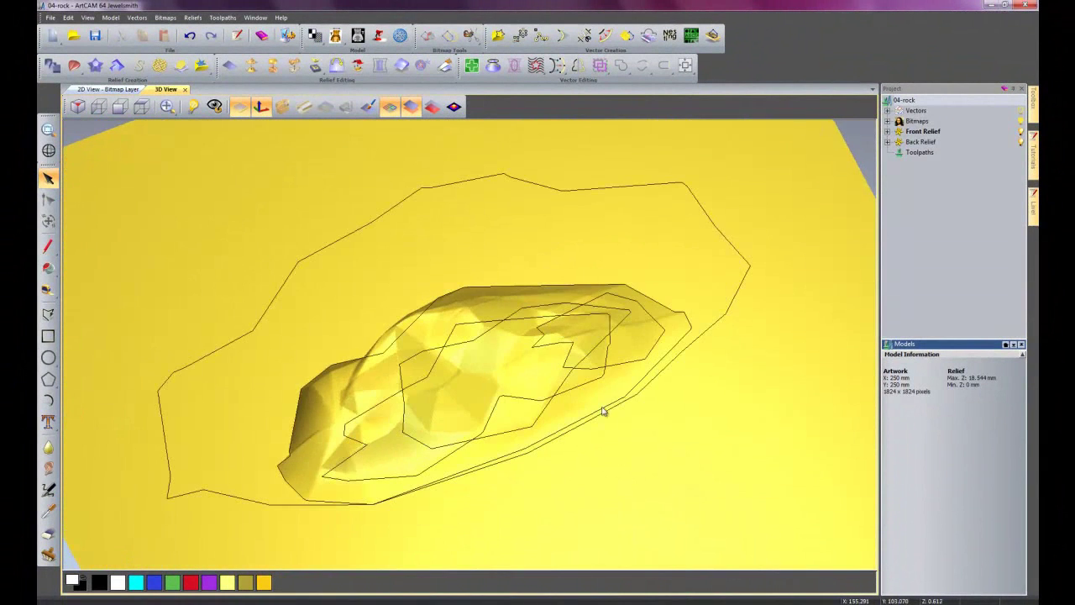
left_click_drag(602, 410, 554, 474)
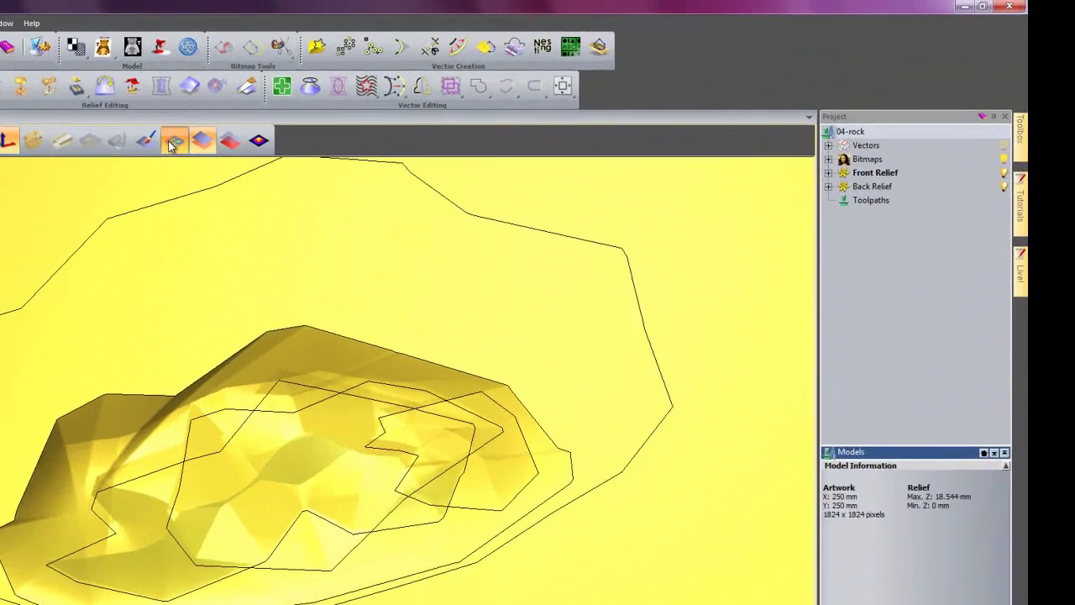
left_click(171, 145)
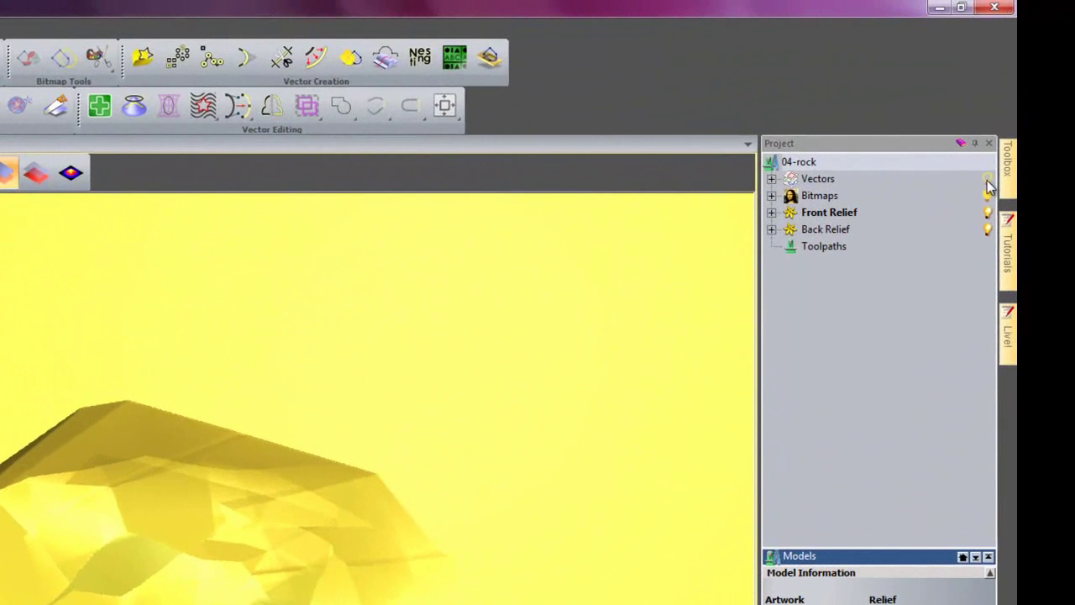
left_click(987, 179)
Step: Rename the existing Front Relief layer to "rock" and create a new relief layer in Front Relief
left_click(771, 213)
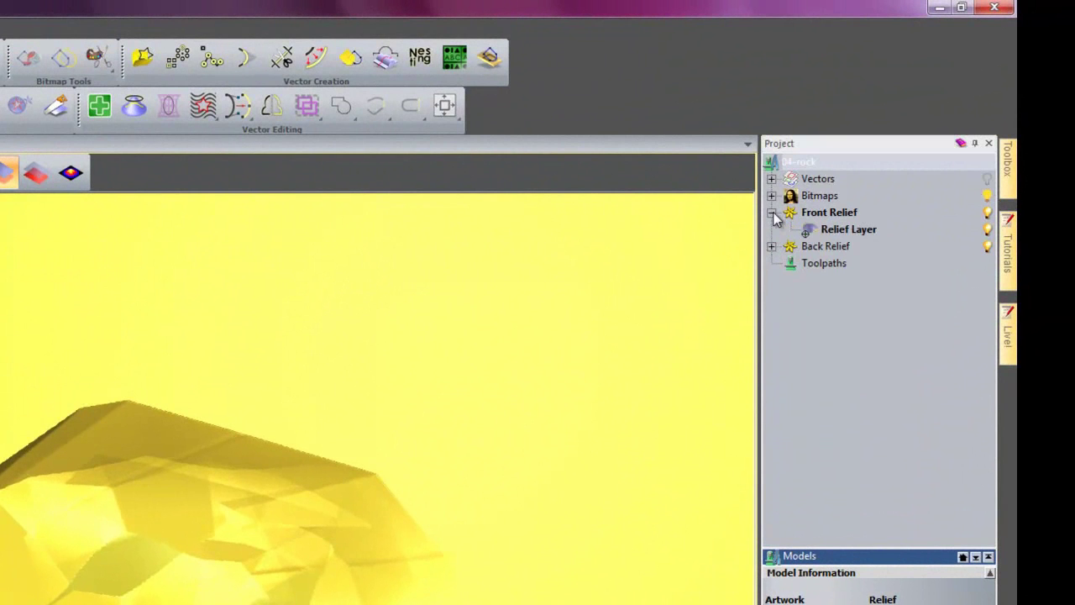
right_click(845, 230)
left_click(879, 578)
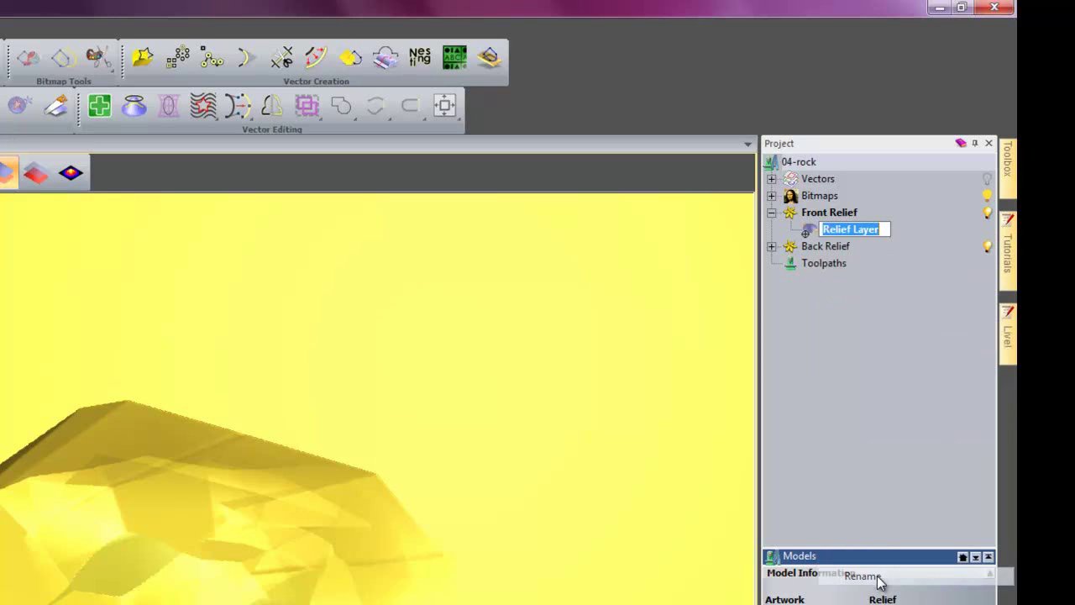
type("rock")
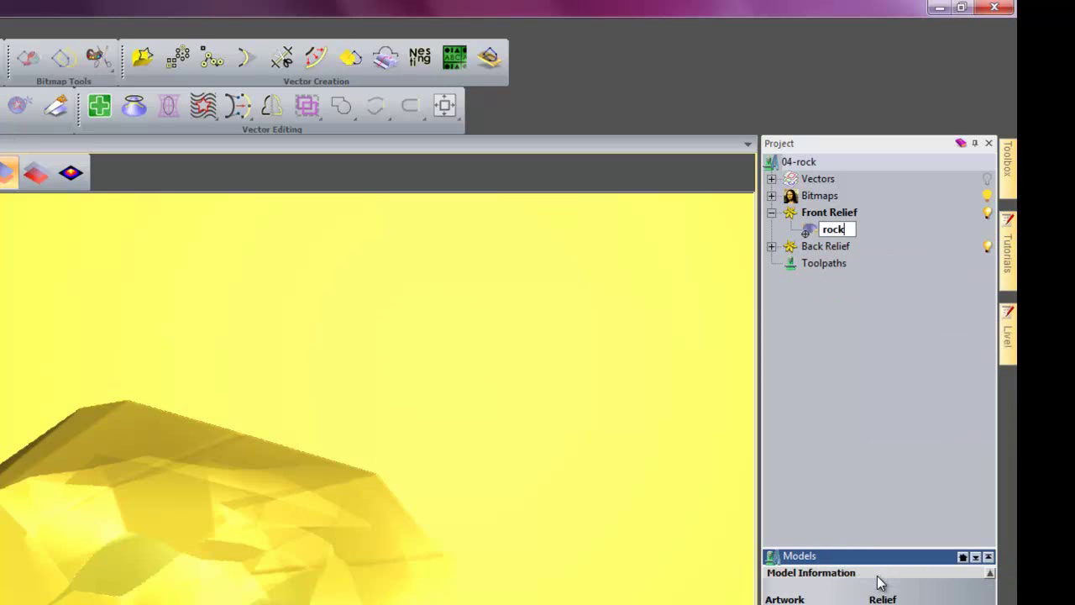
key("Return")
right_click(819, 214)
left_click(878, 228)
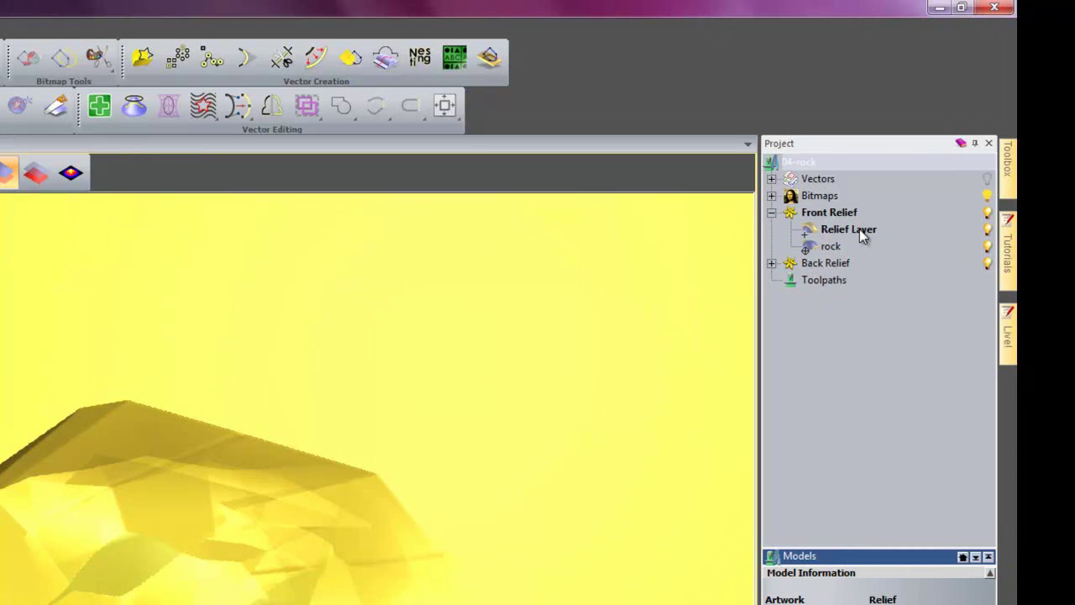
Step: Rename the new relief layer above the rock layer as "texture"
right_click(859, 228)
left_click(882, 574)
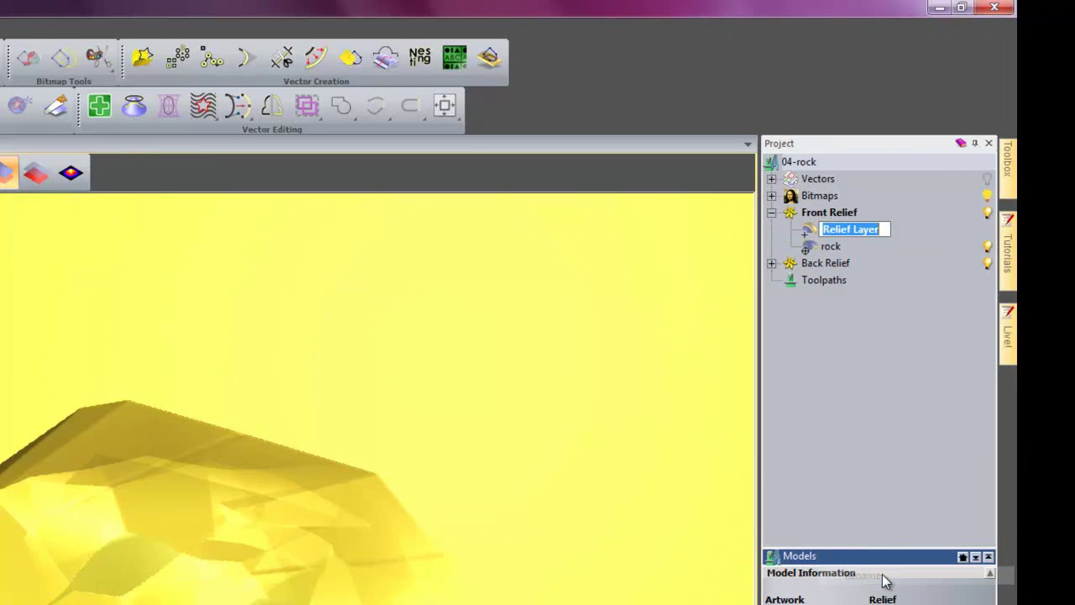
type("textu")
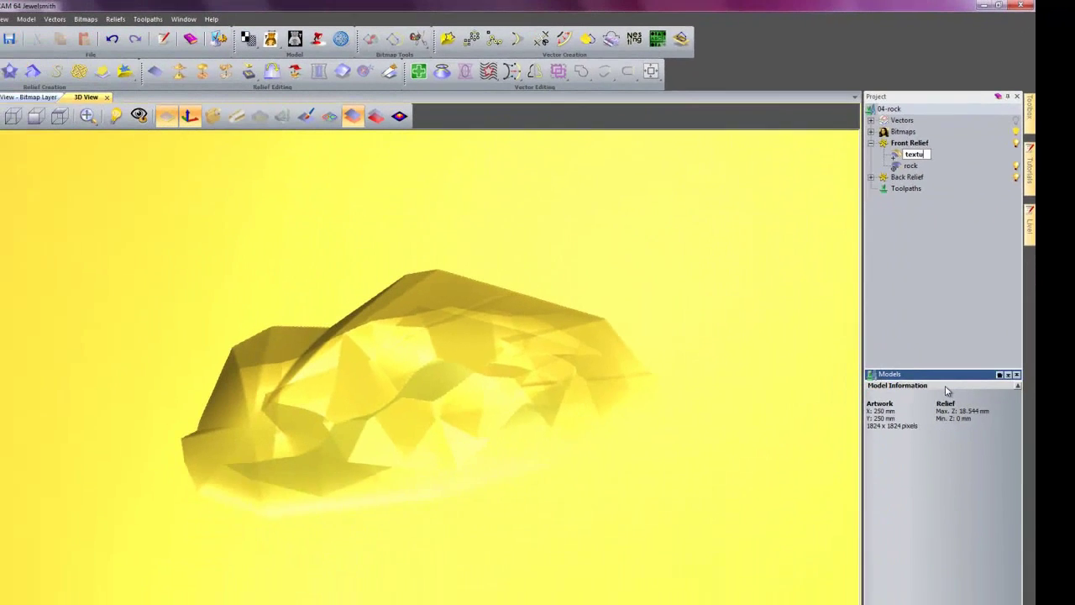
type("re")
key("Return")
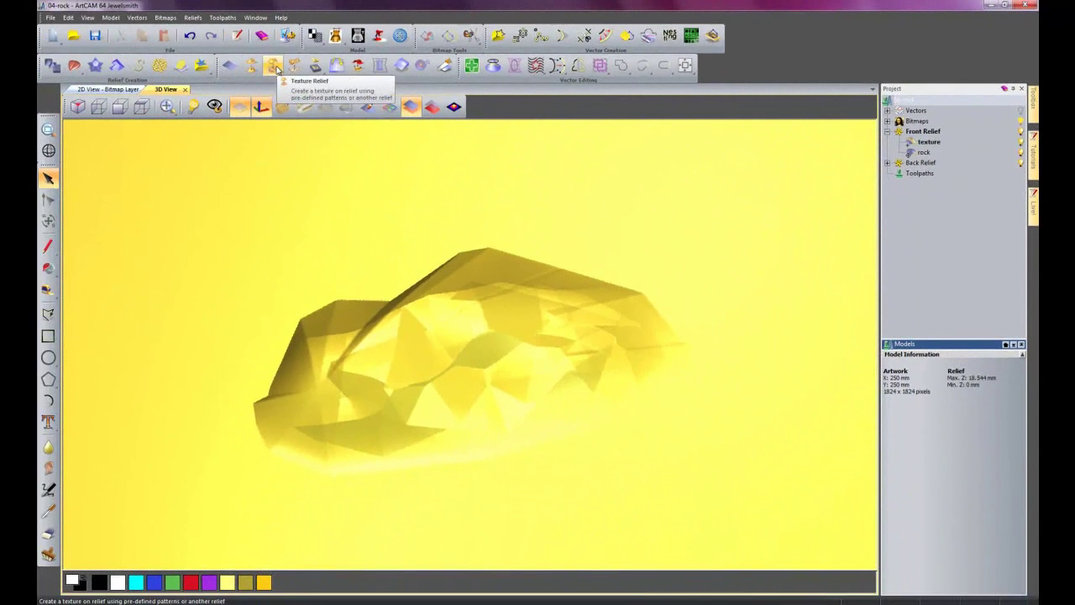
Step: Add a texture relief from RockTextureA.jpg over the whole texture layer, 250 mm wide with a Z height of 0.5, and close the texture settings
left_click(274, 66)
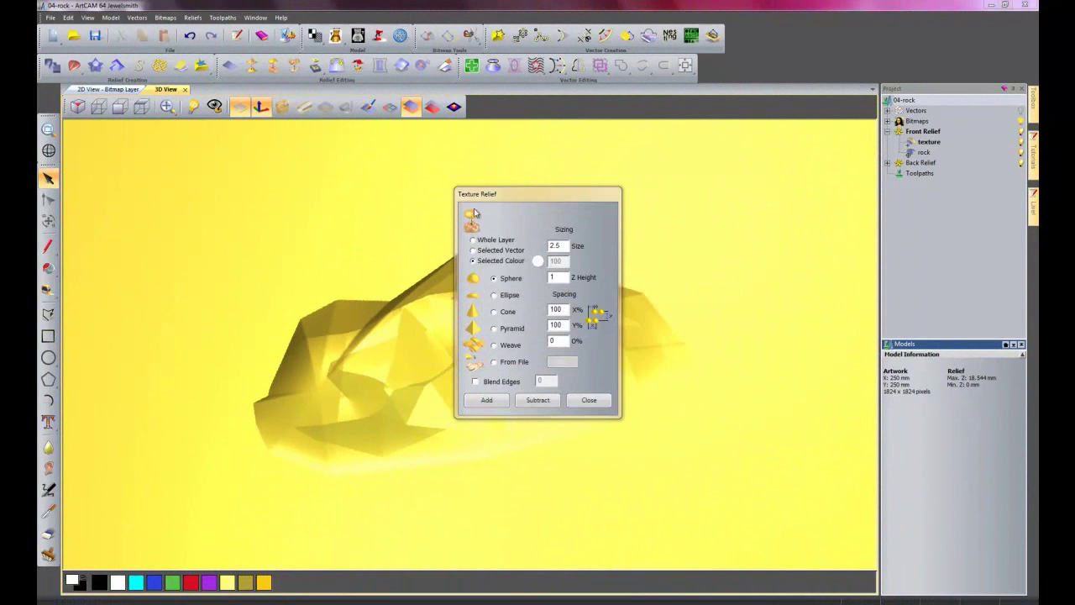
left_click_drag(508, 198, 693, 270)
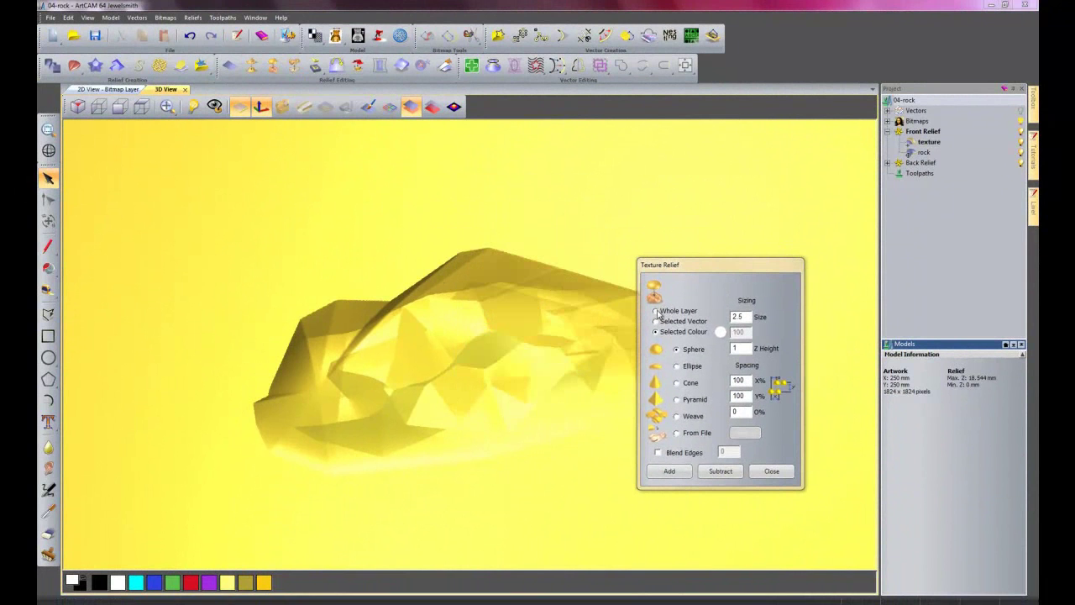
left_click(677, 434)
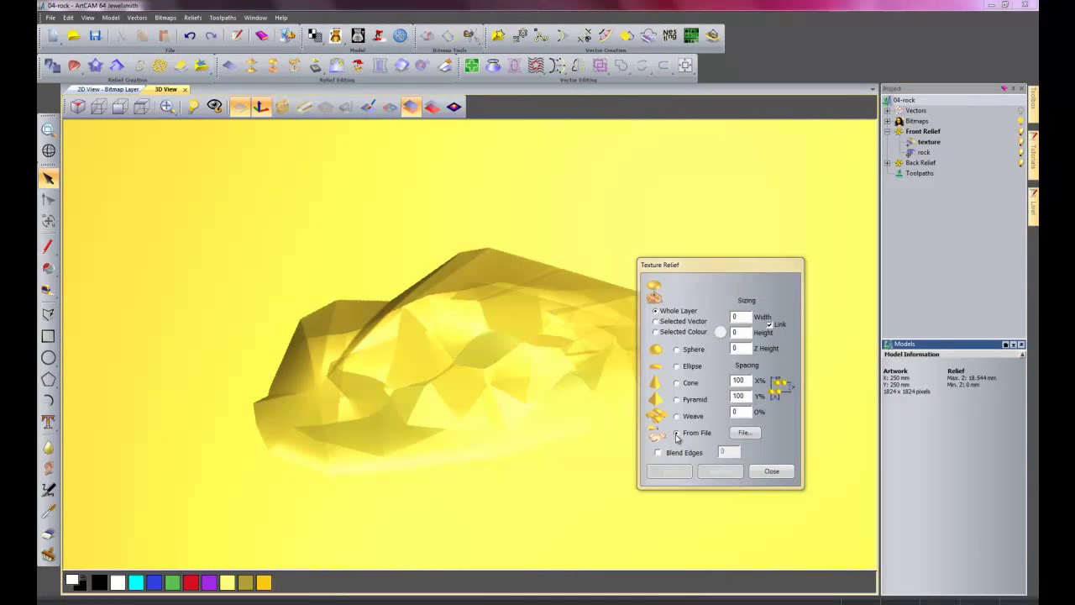
left_click(743, 433)
left_click_drag(870, 276, 870, 388)
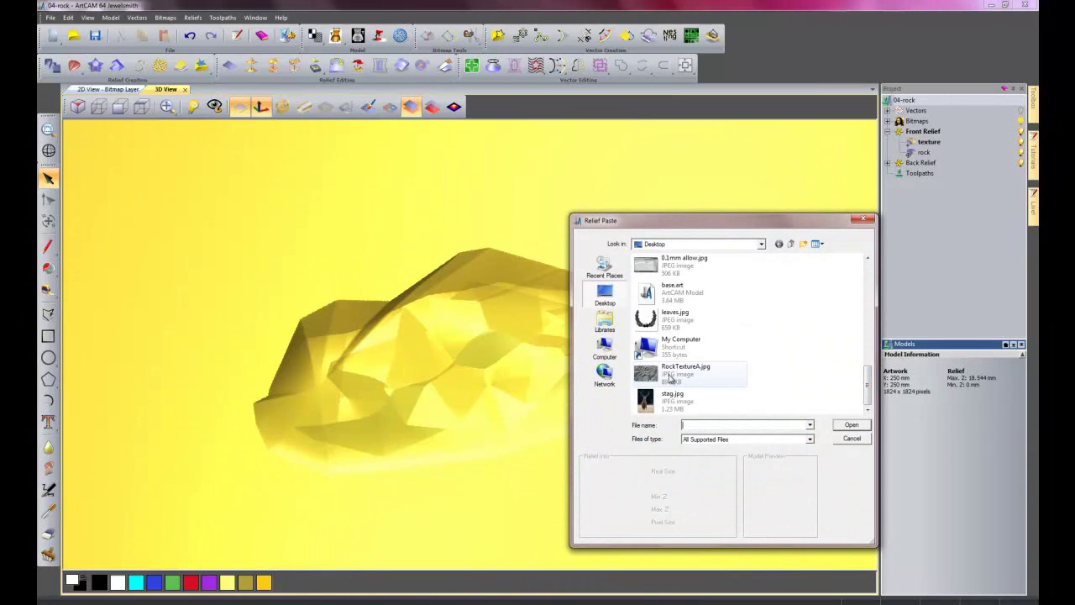
left_click(670, 378)
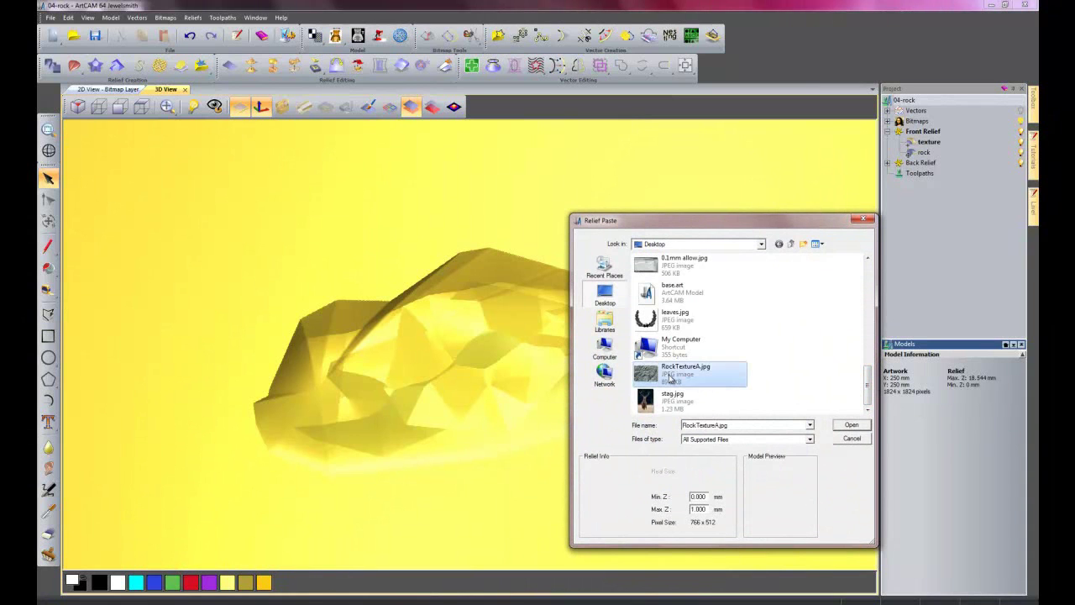
left_click(851, 426)
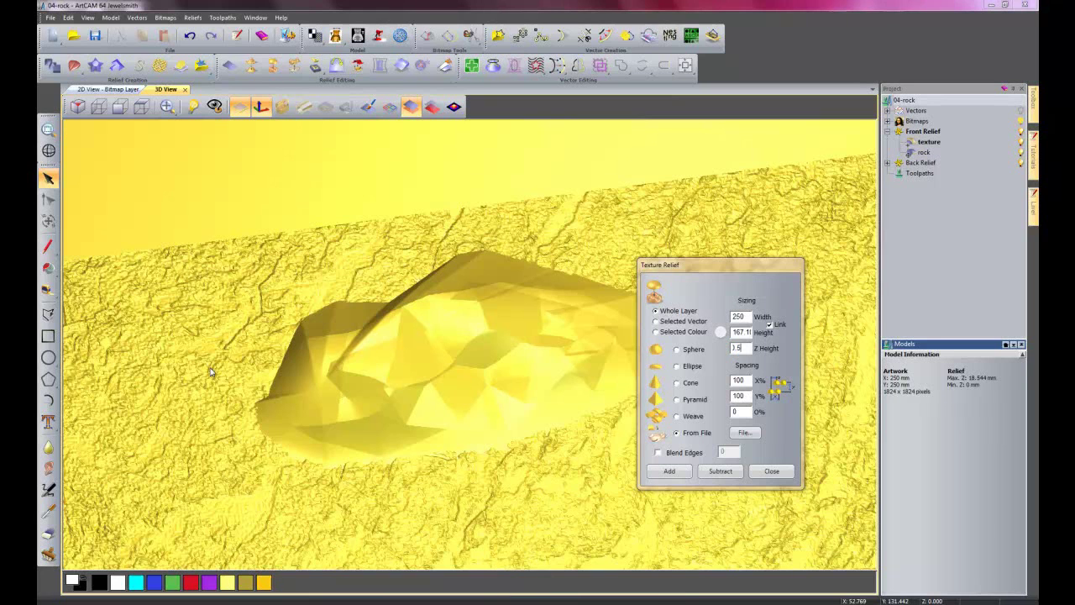
left_click(668, 471)
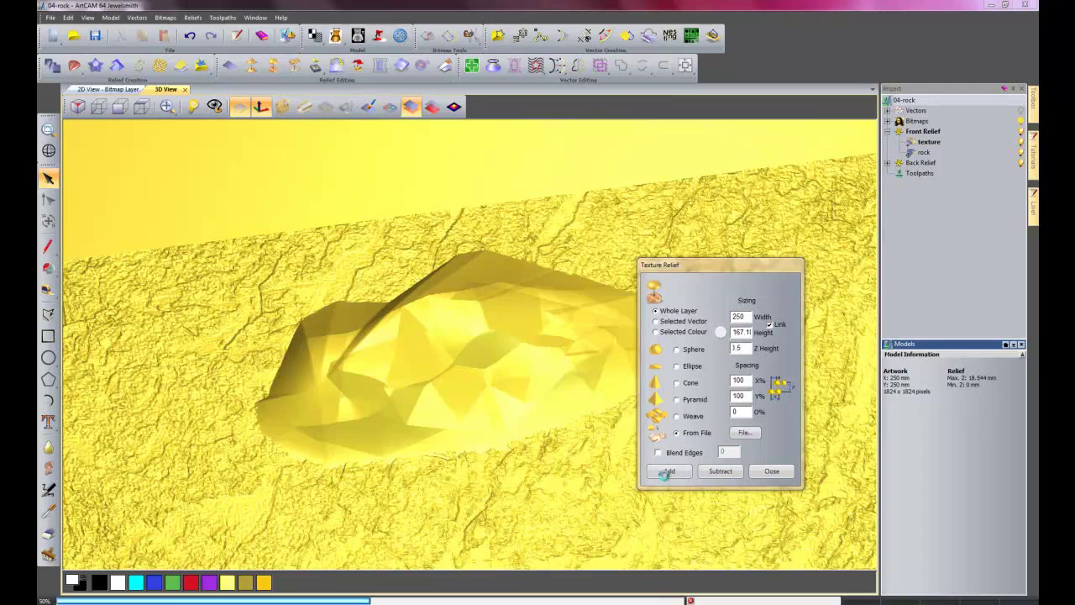
left_click(769, 471)
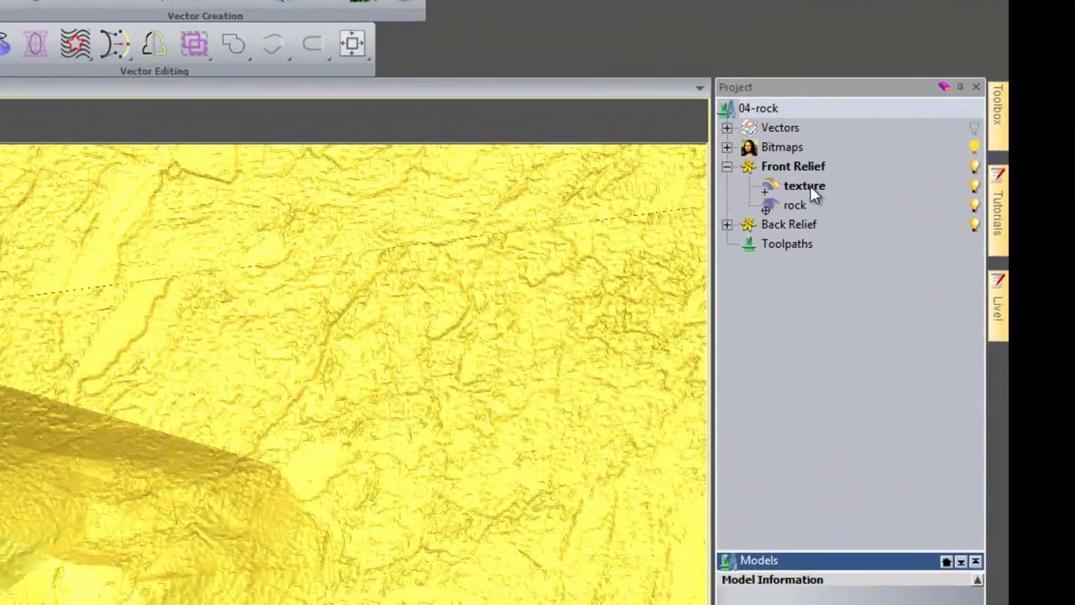
Step: Compare the relief with and without the texture layer, leave that layer hidden, and make the rock layer active
left_click(975, 186)
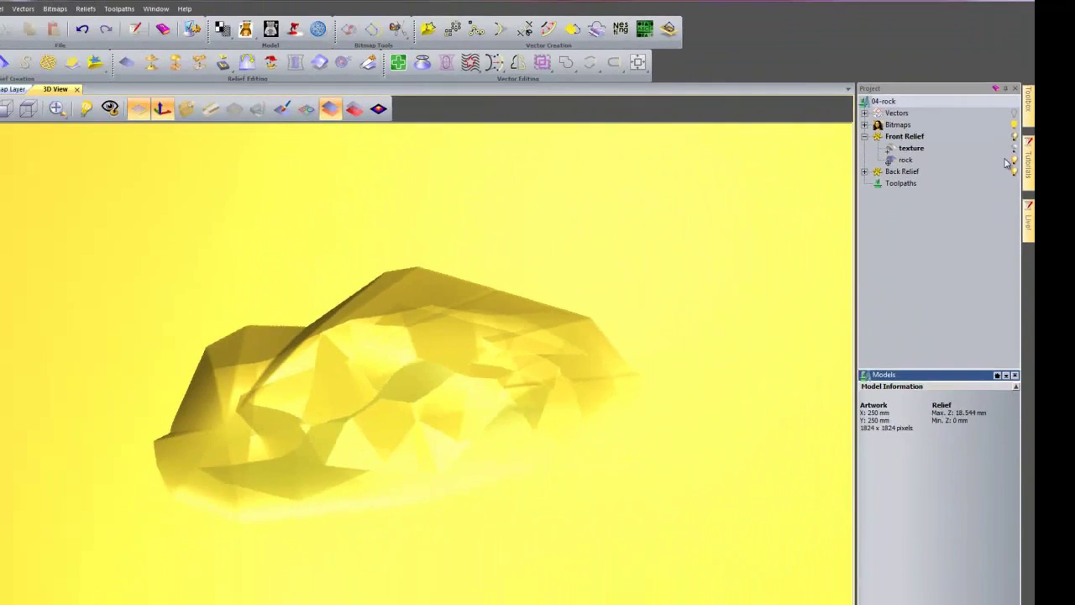
left_click(975, 185)
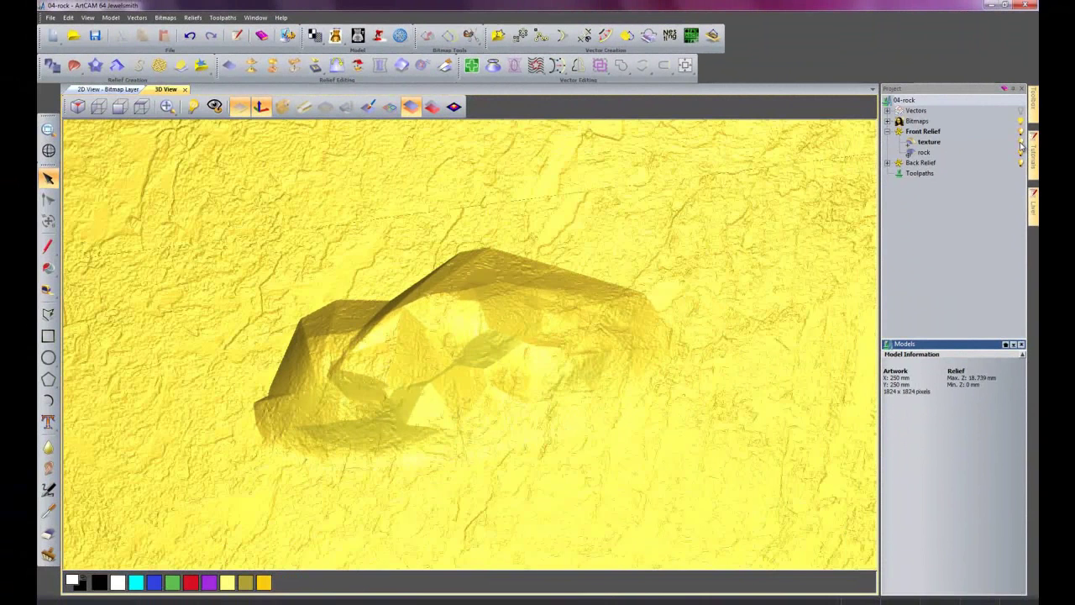
left_click(1019, 143)
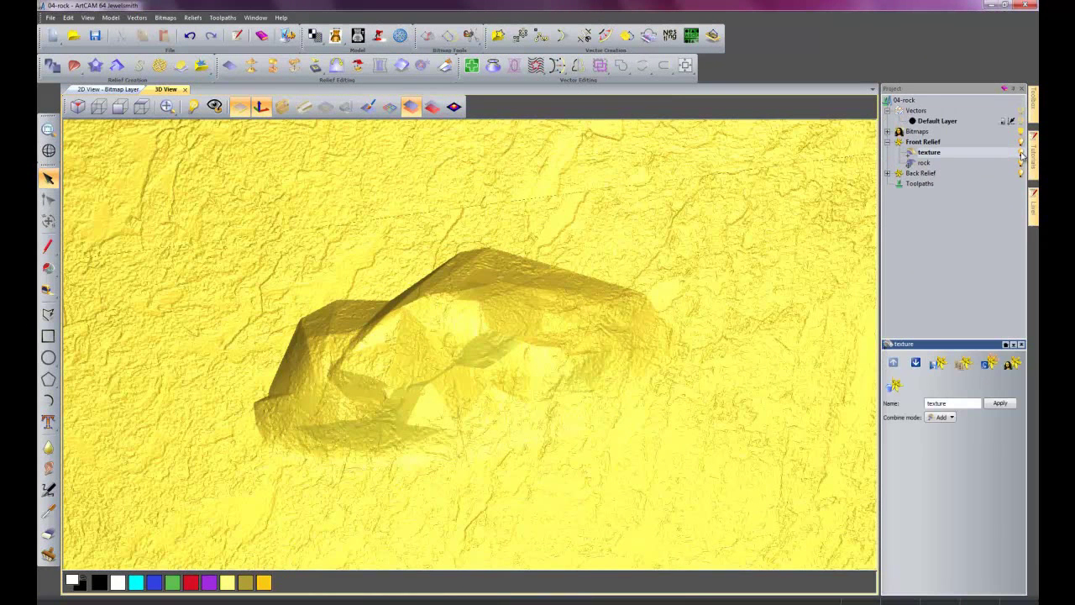
left_click(1021, 153)
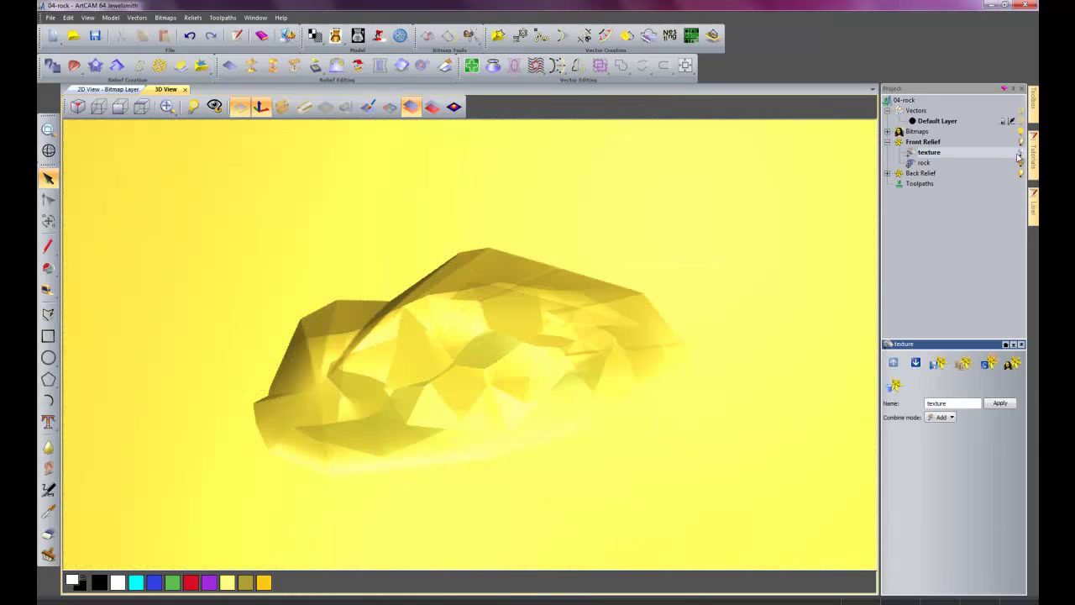
left_click(926, 163)
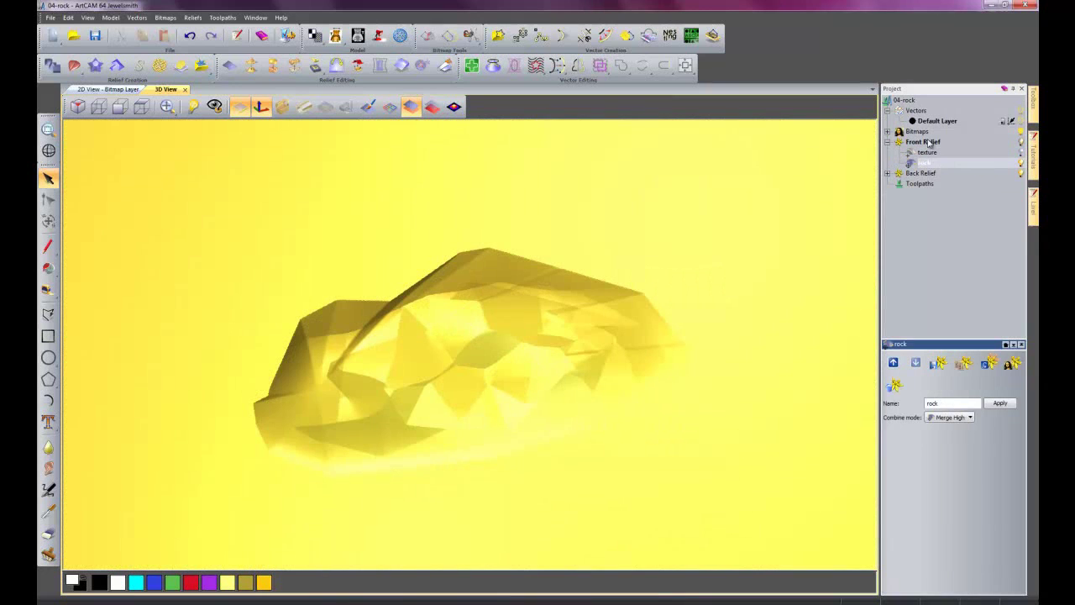
Step: Flood fill the middle outline around the inner vectors with blue in the 2D view, and deselect the vector
left_click(108, 89)
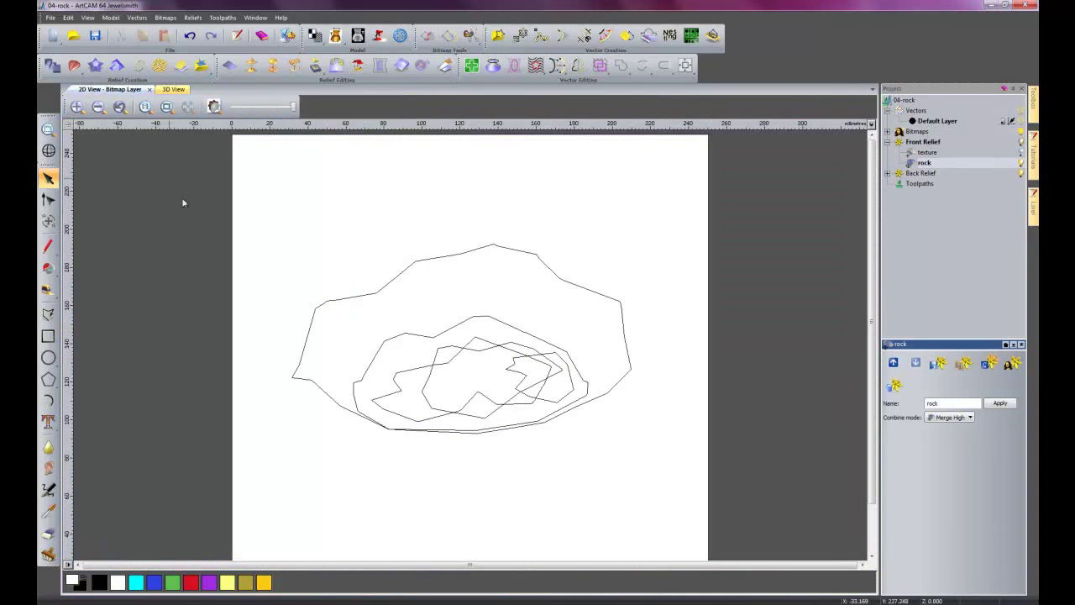
left_click(372, 363)
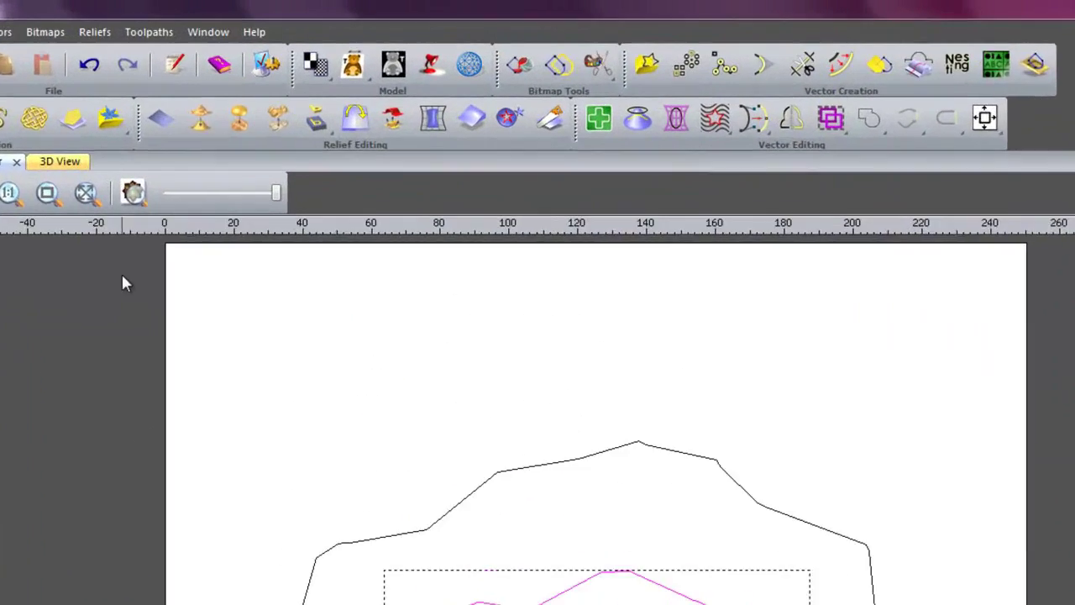
left_click(540, 74)
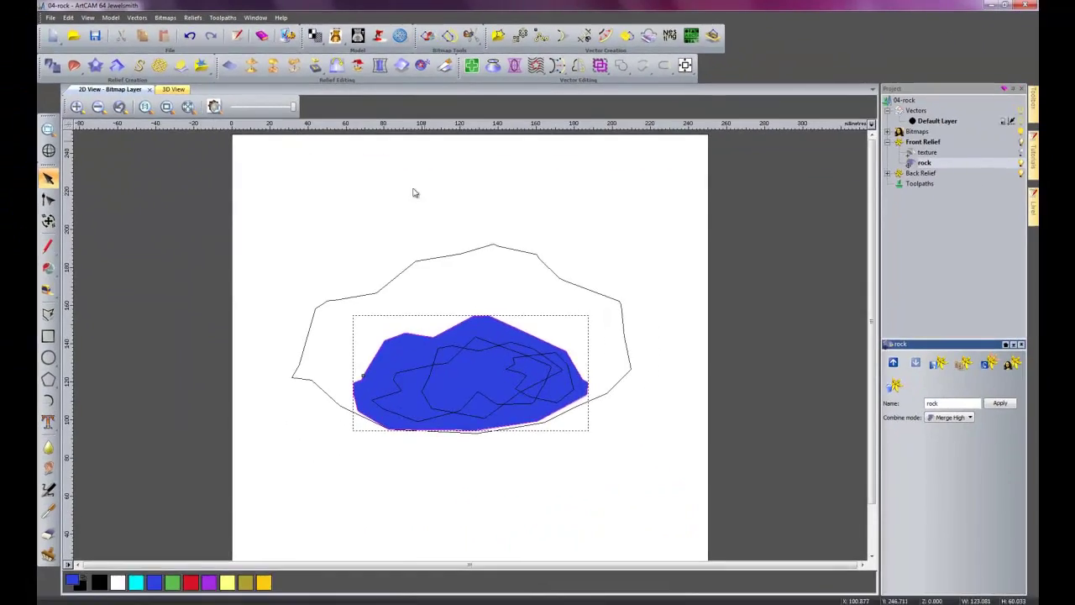
left_click(442, 293)
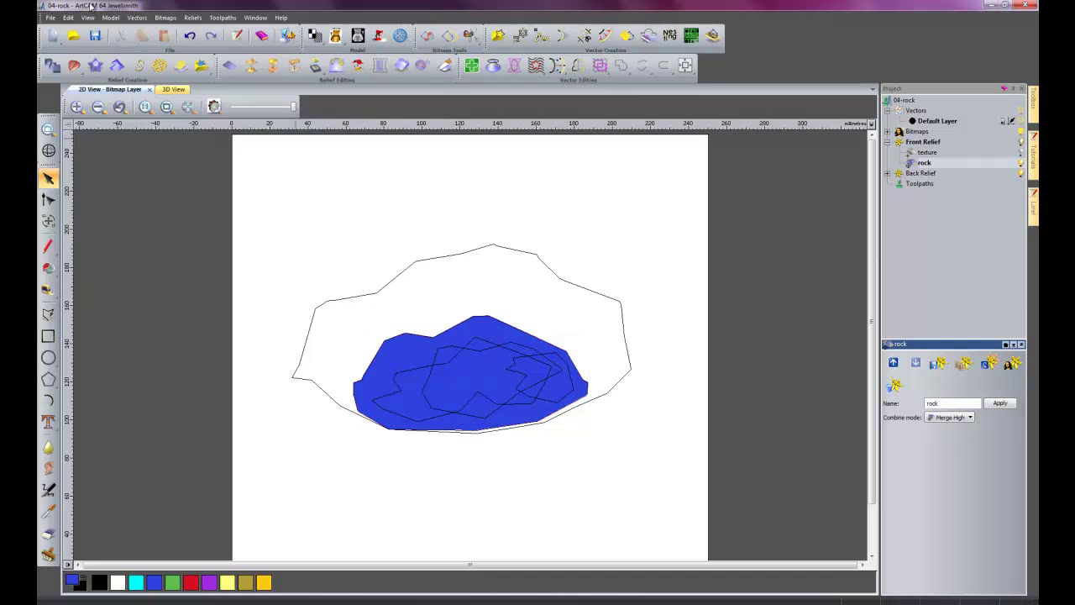
Step: Set up the Deposit tool in the 3D view with diameter 244, texture as the mask layer and the Add combine mode
left_click(174, 90)
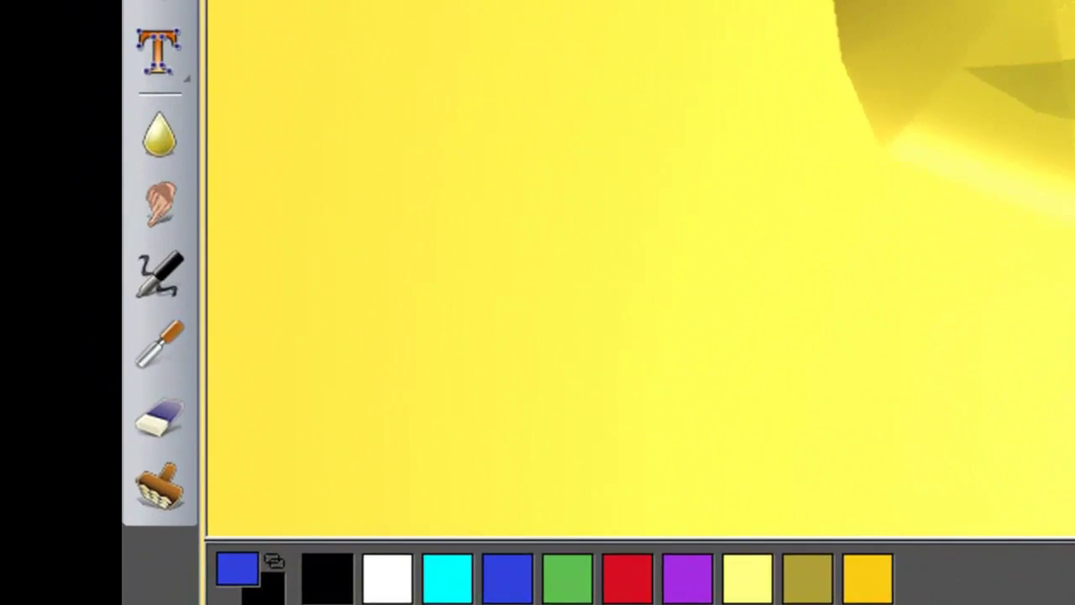
left_click(113, 366)
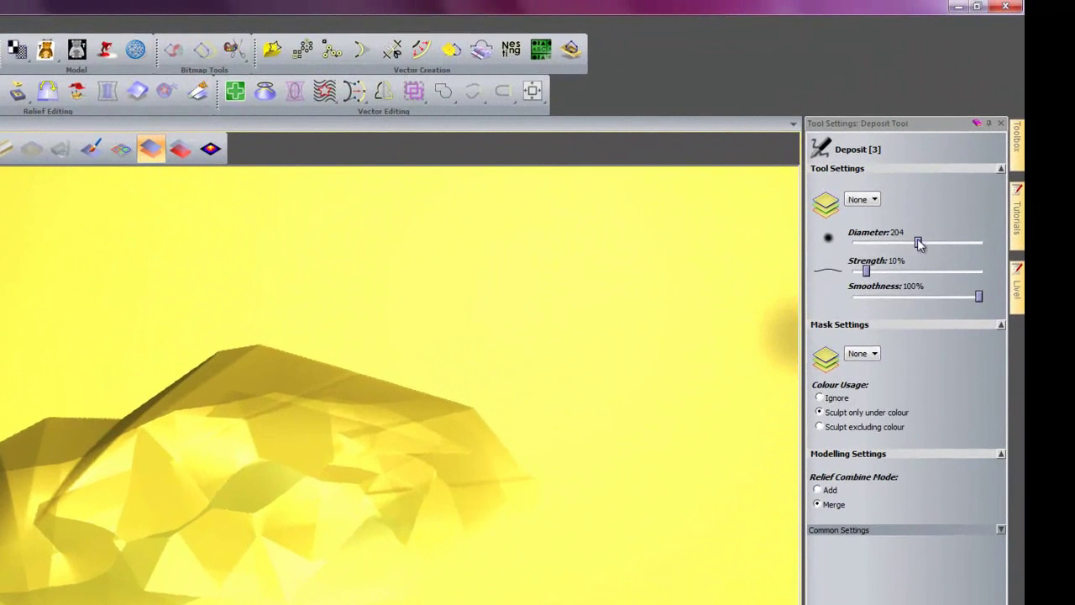
left_click_drag(919, 243, 932, 244)
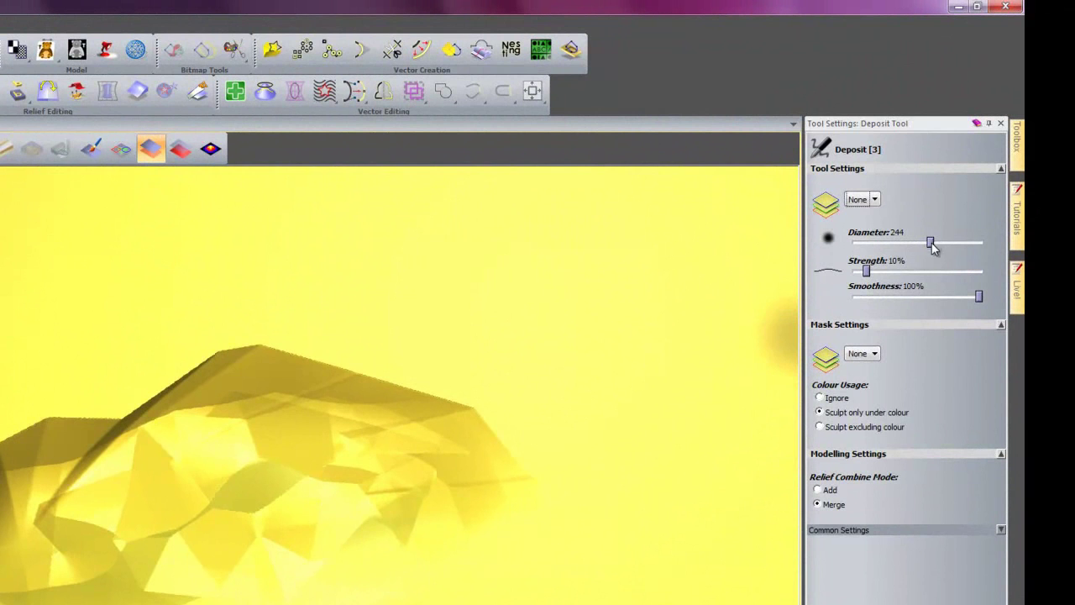
left_click(875, 354)
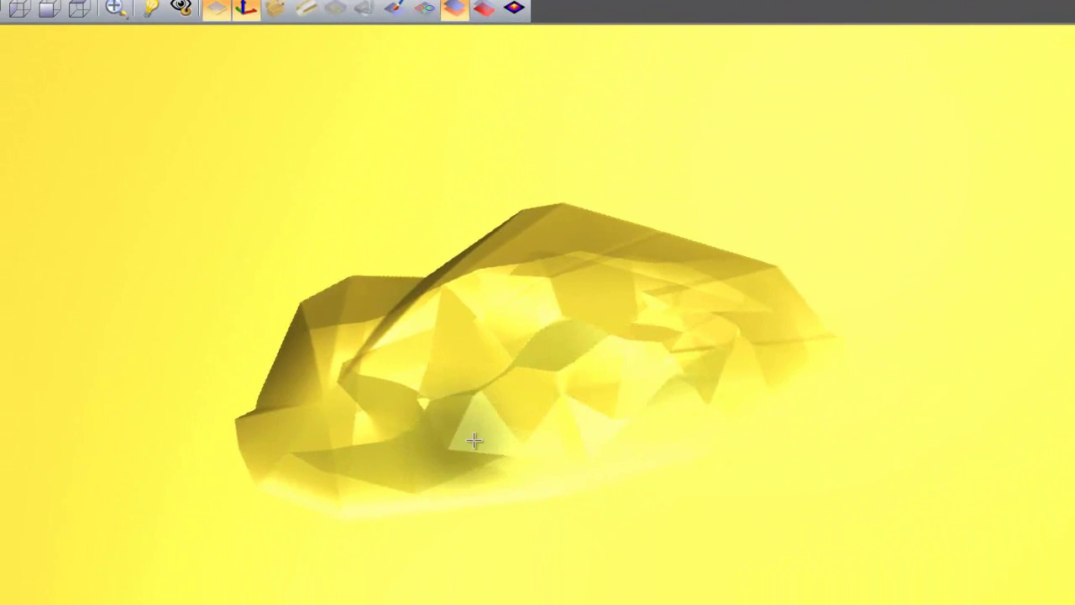
Step: Brush the masked rock texture over the front, upper and lower faces of the rock with the Deposit tool
mouse_move(474, 440)
left_mouse_down()
mouse_move(627, 423)
mouse_move(728, 381)
mouse_move(720, 368)
mouse_move(620, 339)
left_mouse_up()
mouse_move(456, 372)
left_mouse_down()
mouse_move(448, 304)
mouse_move(347, 361)
mouse_move(322, 336)
mouse_move(281, 428)
mouse_move(384, 476)
mouse_move(377, 442)
mouse_move(363, 439)
mouse_move(417, 392)
mouse_move(398, 440)
mouse_move(395, 387)
mouse_move(485, 389)
mouse_move(482, 379)
mouse_move(523, 350)
mouse_move(477, 319)
mouse_move(377, 331)
mouse_move(408, 328)
mouse_move(389, 372)
mouse_move(510, 335)
left_mouse_up()
mouse_move(510, 334)
middle_mouse_down()
mouse_move(487, 429)
mouse_move(482, 288)
middle_mouse_up()
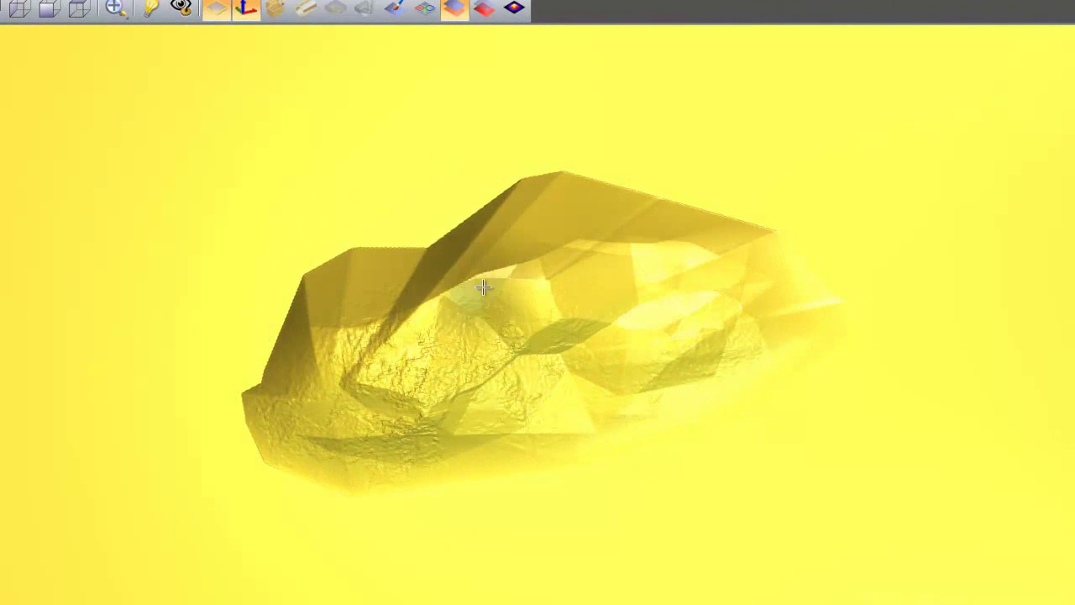
mouse_move(545, 262)
left_mouse_down()
mouse_move(454, 281)
mouse_move(395, 313)
mouse_move(567, 258)
mouse_move(617, 223)
mouse_move(589, 227)
mouse_move(748, 243)
mouse_move(726, 277)
left_mouse_up()
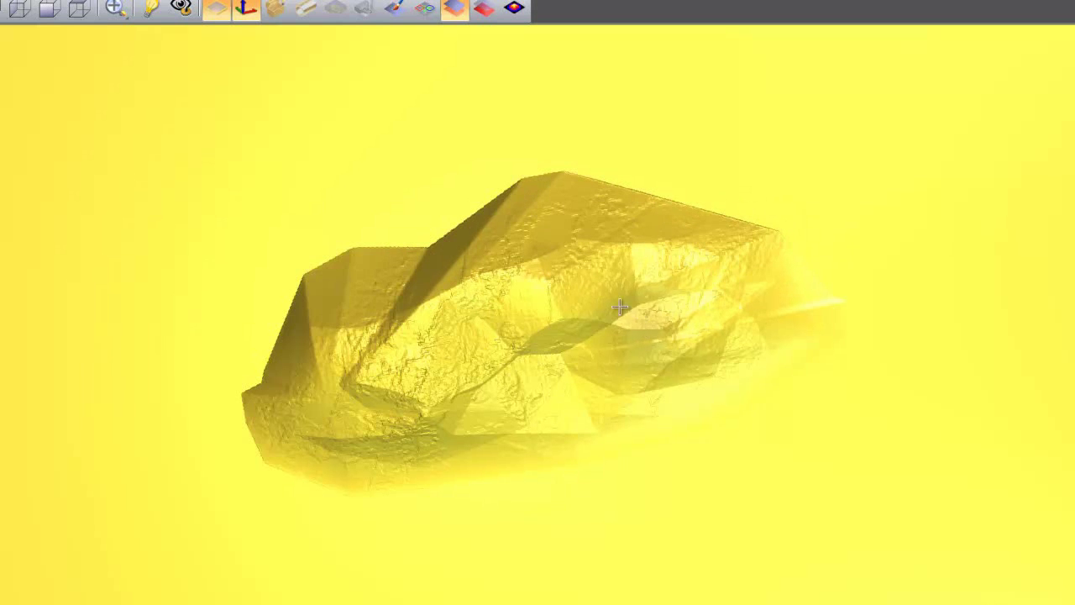
mouse_move(529, 340)
left_mouse_down()
mouse_move(621, 323)
mouse_move(513, 352)
mouse_move(522, 364)
mouse_move(529, 356)
mouse_move(472, 381)
left_mouse_up()
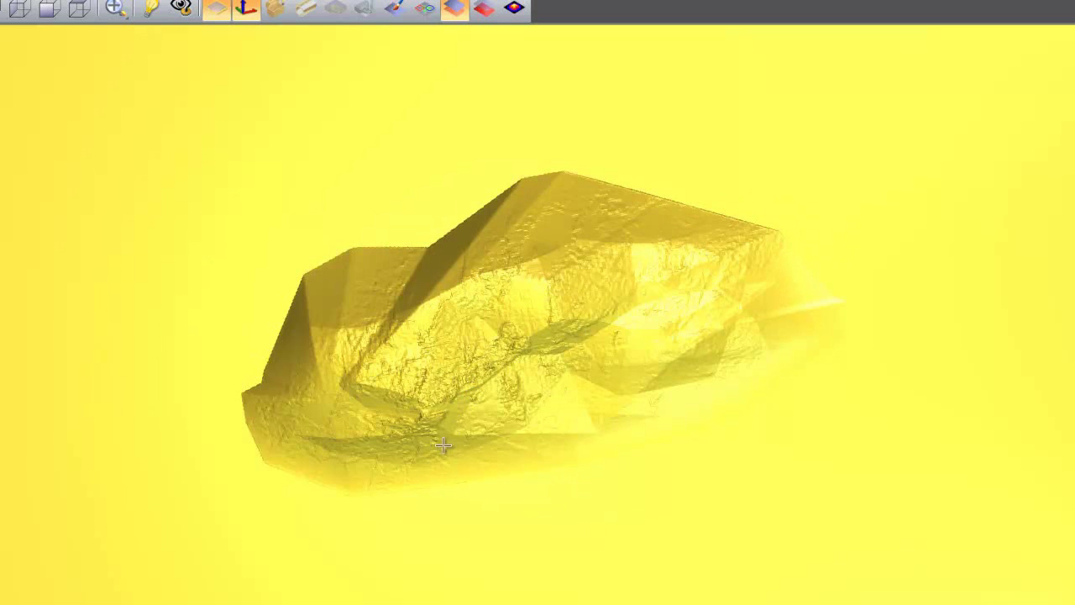
middle_click_drag(439, 427, 405, 236)
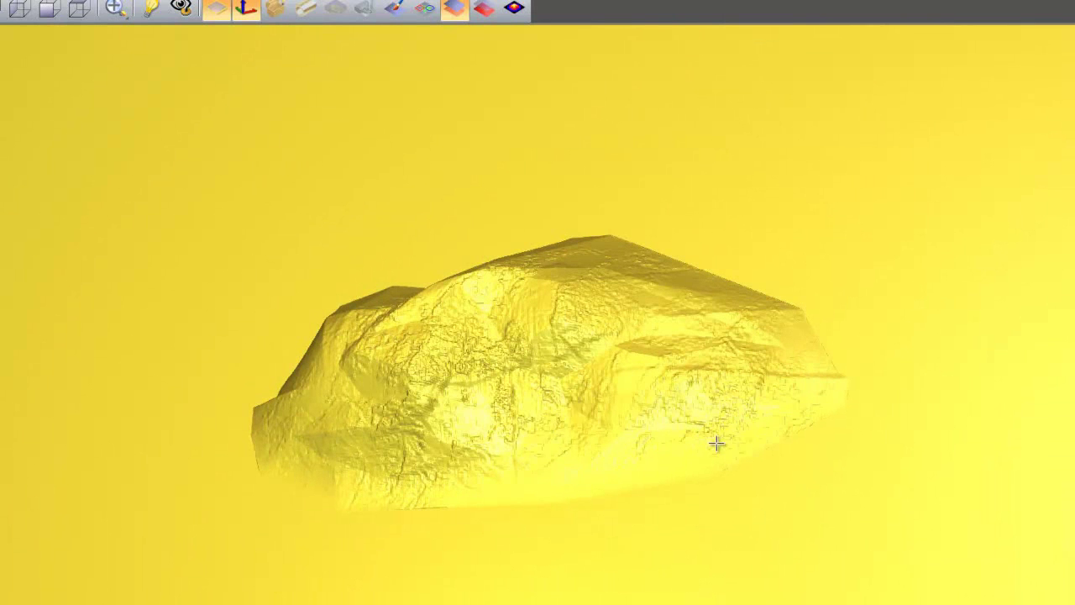
Step: Brush the texture onto the remaining side and back faces of the rock, and close the Deposit tool settings
middle_click_drag(395, 367, 302, 420)
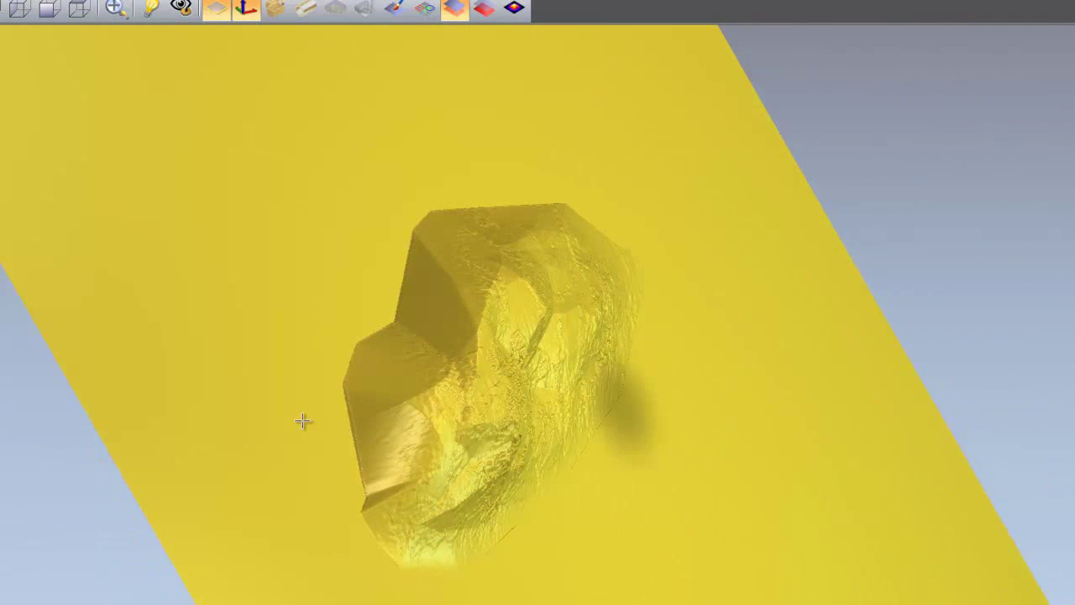
mouse_move(398, 483)
left_mouse_down()
mouse_move(434, 368)
mouse_move(431, 393)
mouse_move(458, 381)
mouse_move(477, 258)
mouse_move(472, 288)
left_mouse_up()
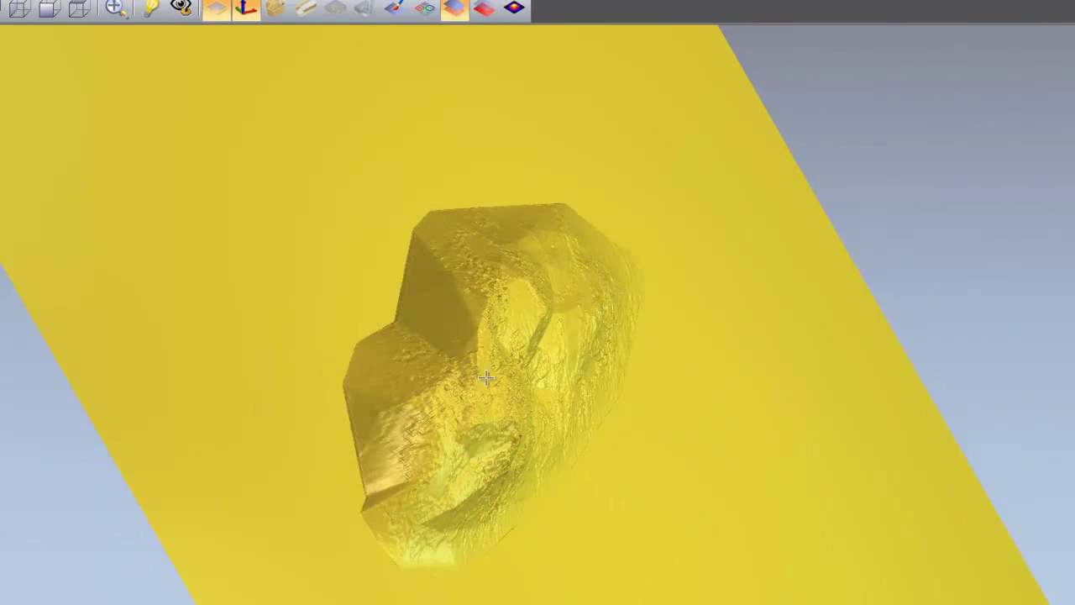
left_click_drag(488, 379, 470, 395)
mouse_move(470, 396)
middle_mouse_down()
mouse_move(191, 342)
mouse_move(378, 344)
mouse_move(525, 211)
mouse_move(512, 120)
mouse_move(504, 311)
mouse_move(572, 432)
mouse_move(502, 443)
middle_mouse_up()
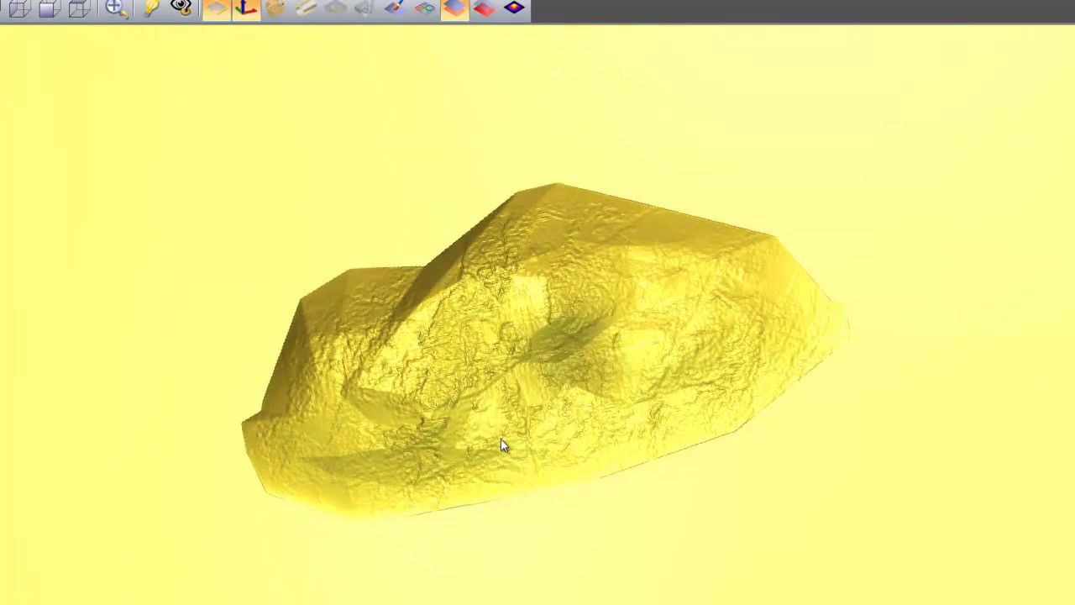
mouse_move(502, 444)
left_mouse_down()
mouse_move(483, 414)
mouse_move(485, 380)
left_mouse_up()
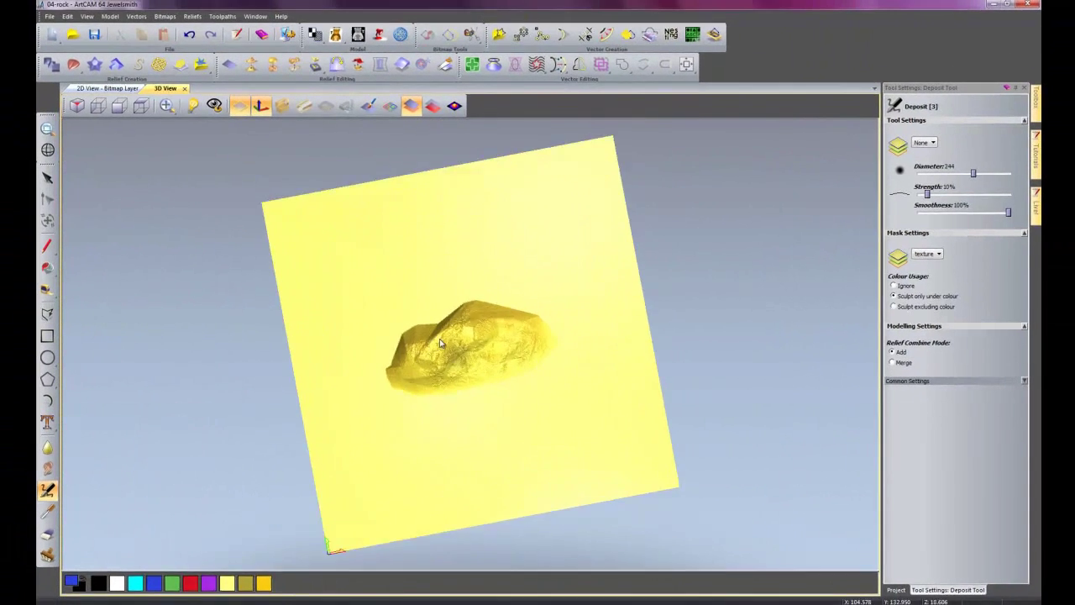
scroll(439, 338, "up", 3)
left_click(1022, 90)
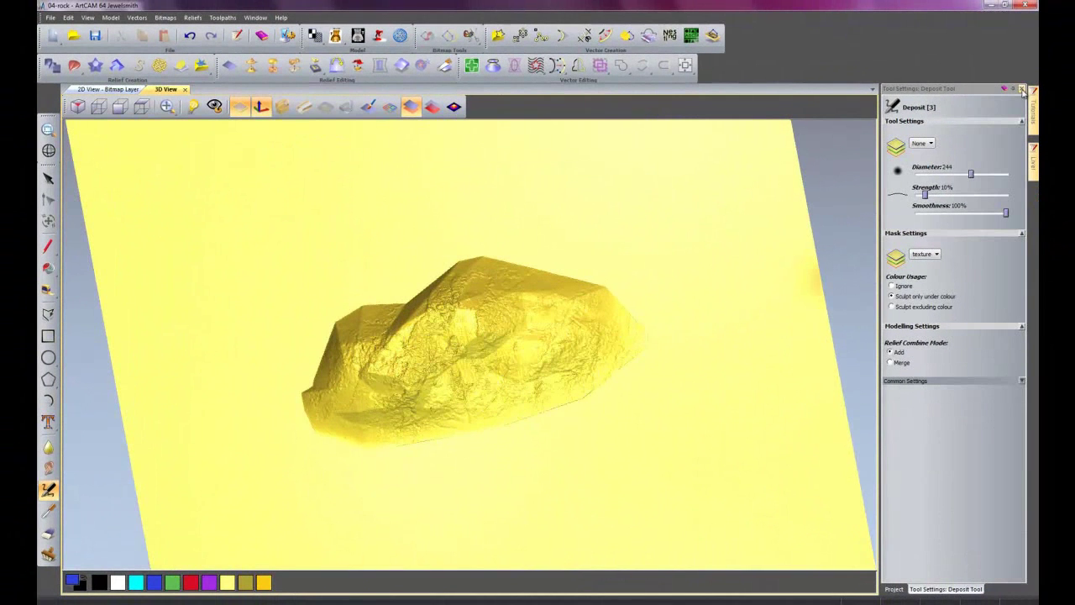
left_click(1022, 90)
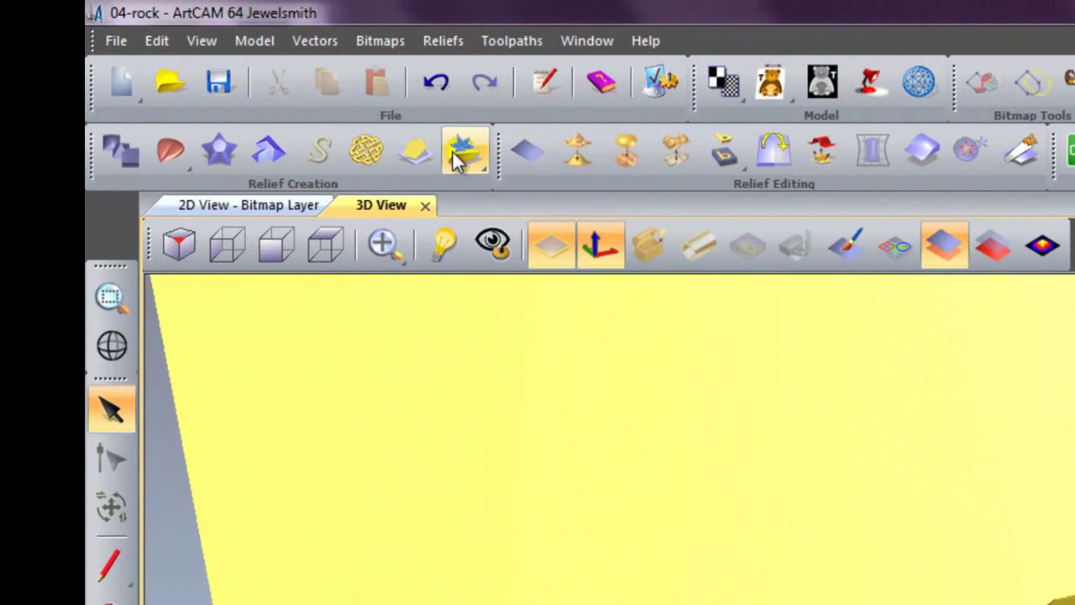
Step: Add the rock relief layer to the On The Rocks relief clipart library, and close the library
left_click(422, 143)
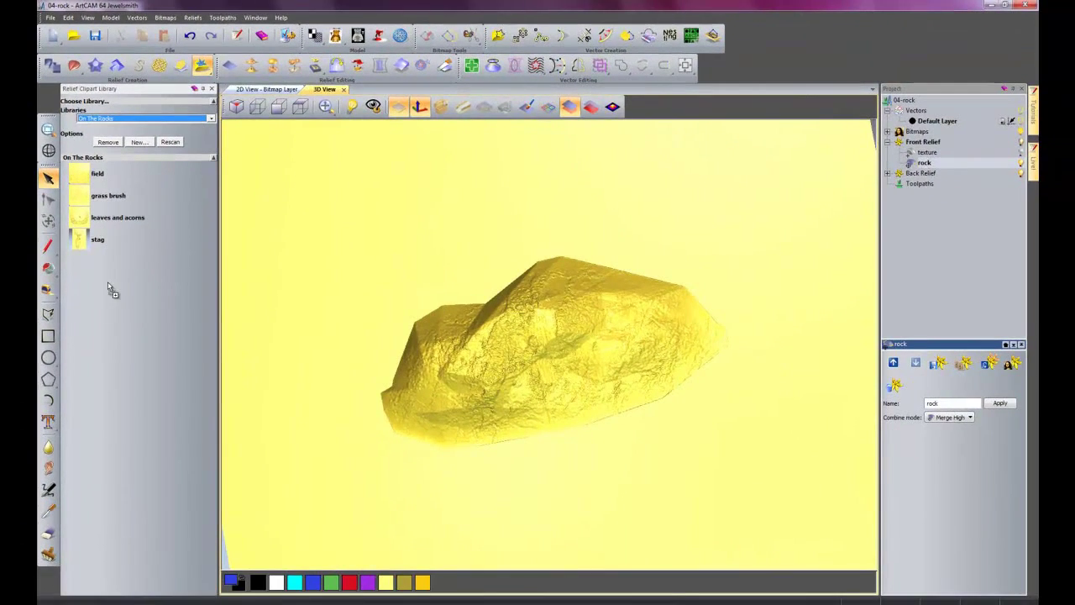
left_click_drag(107, 284, 108, 284)
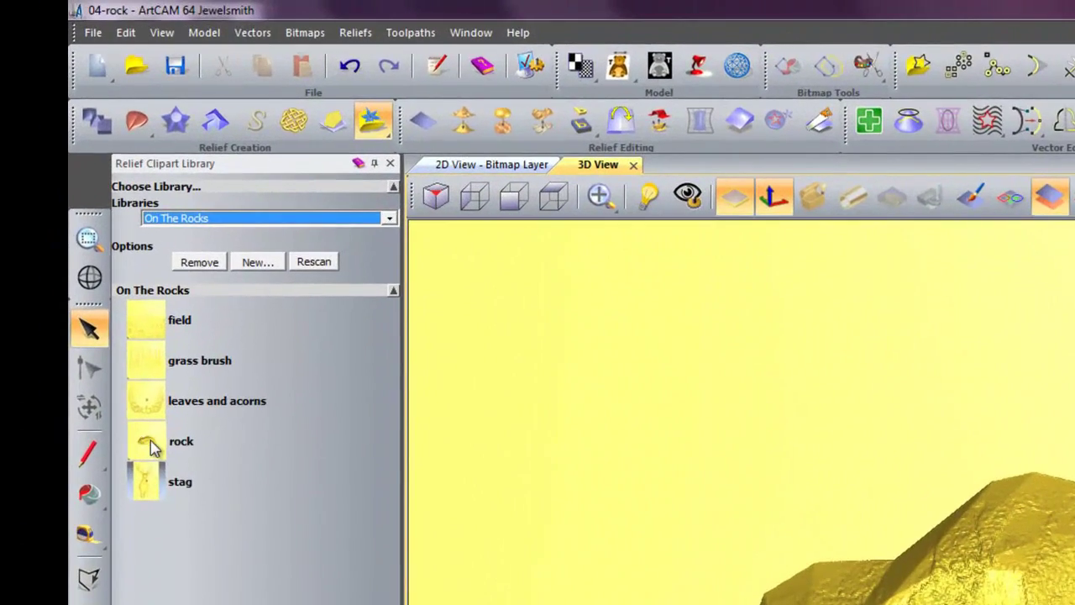
left_click(391, 164)
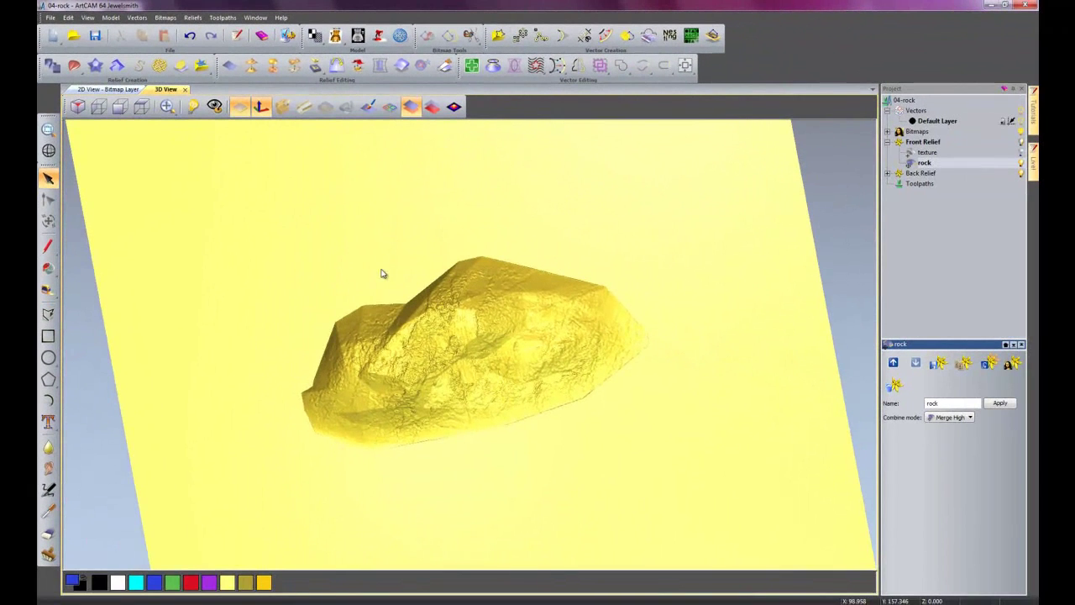